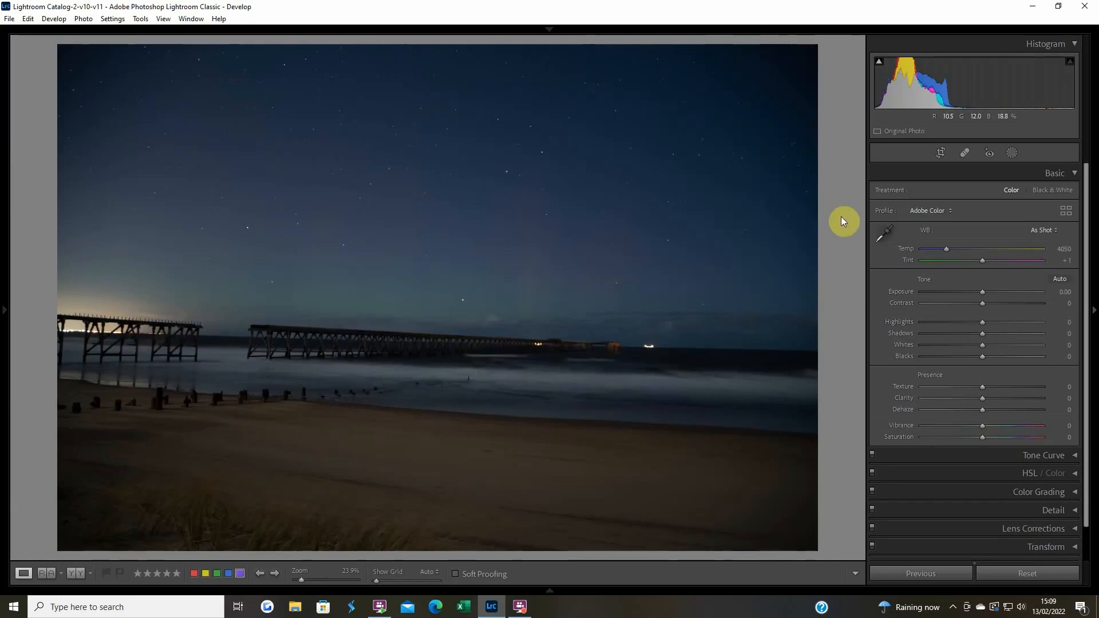
Step: Straighten the photo's horizon by rotating the crop to an angle of −1.57
{"action": "left_click", "coordinate": [940, 152]}
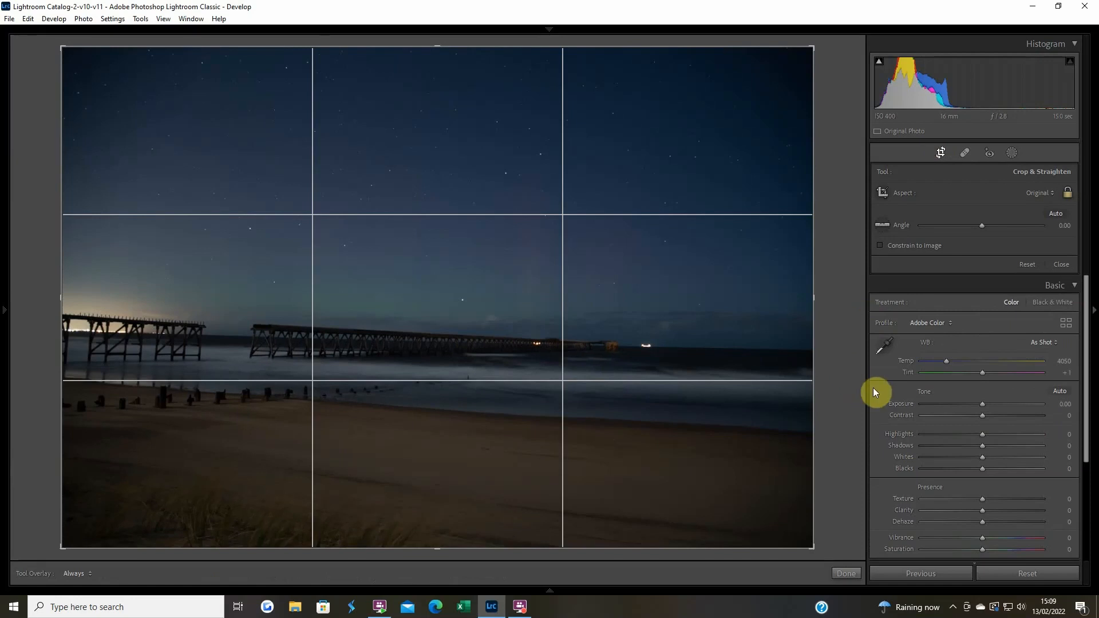
{"action": "left_click_drag", "start_coordinate": [827, 552], "coordinate": [841, 545]}
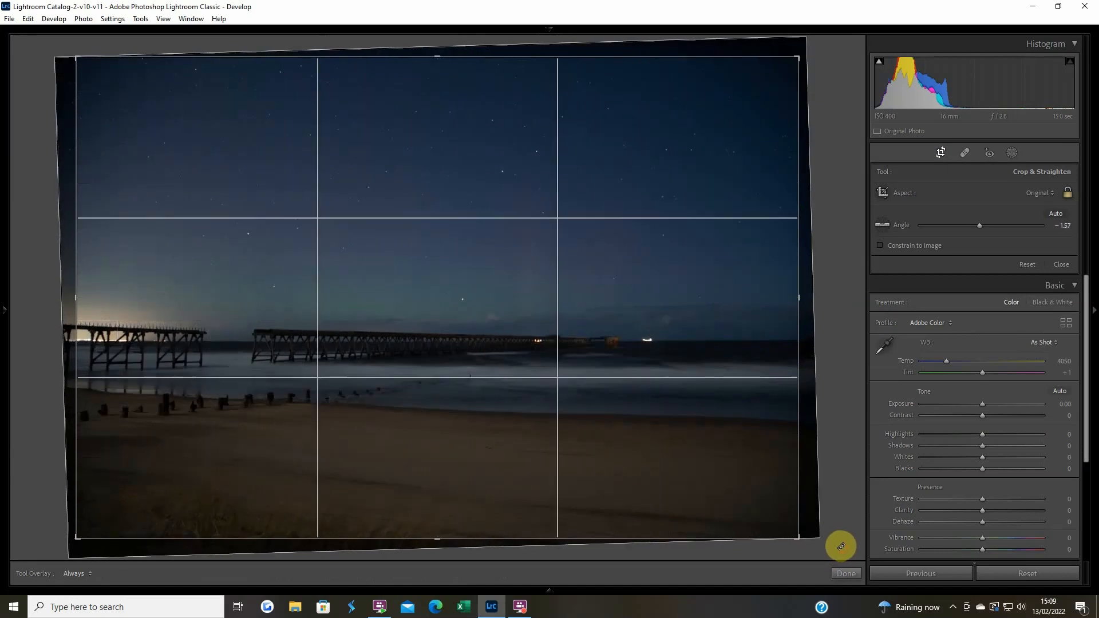
{"action": "left_click", "coordinate": [846, 573]}
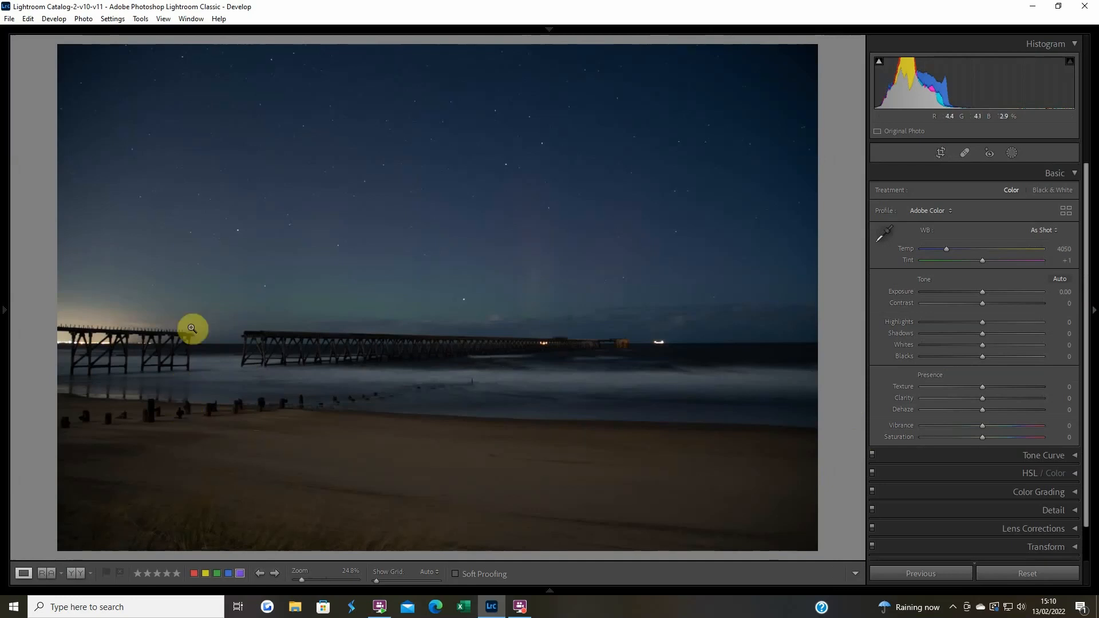
Step: Crop the photo tighter at the original aspect ratio, cutting off most of the near pier section and placing the horizon on the lower-third line
{"action": "left_click", "coordinate": [941, 153]}
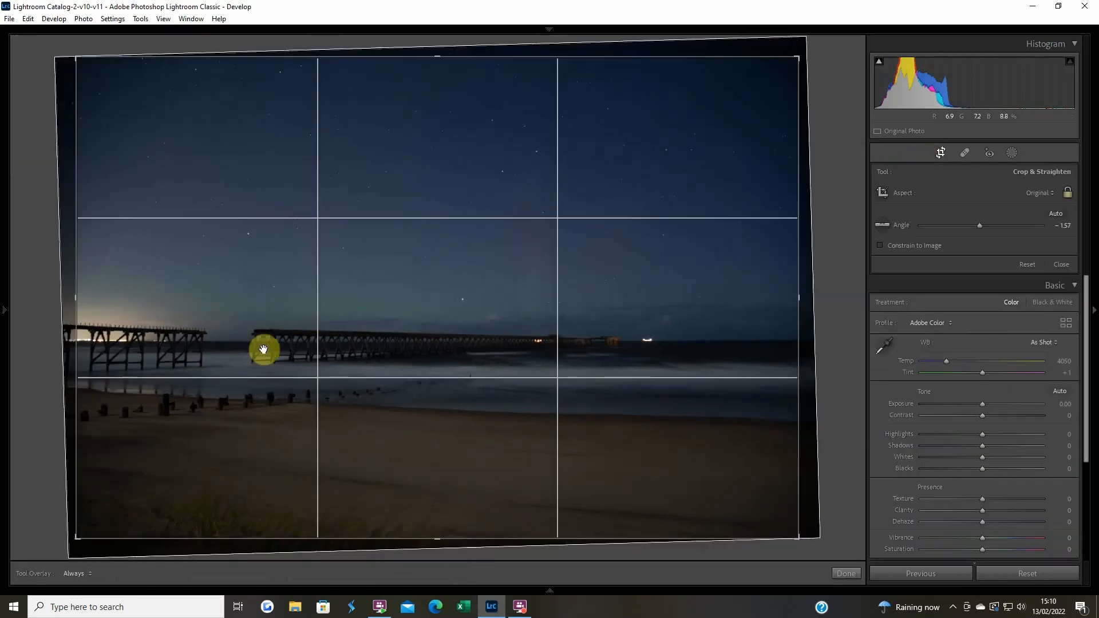
{"action": "left_click_drag", "start_coordinate": [74, 297], "coordinate": [128, 311]}
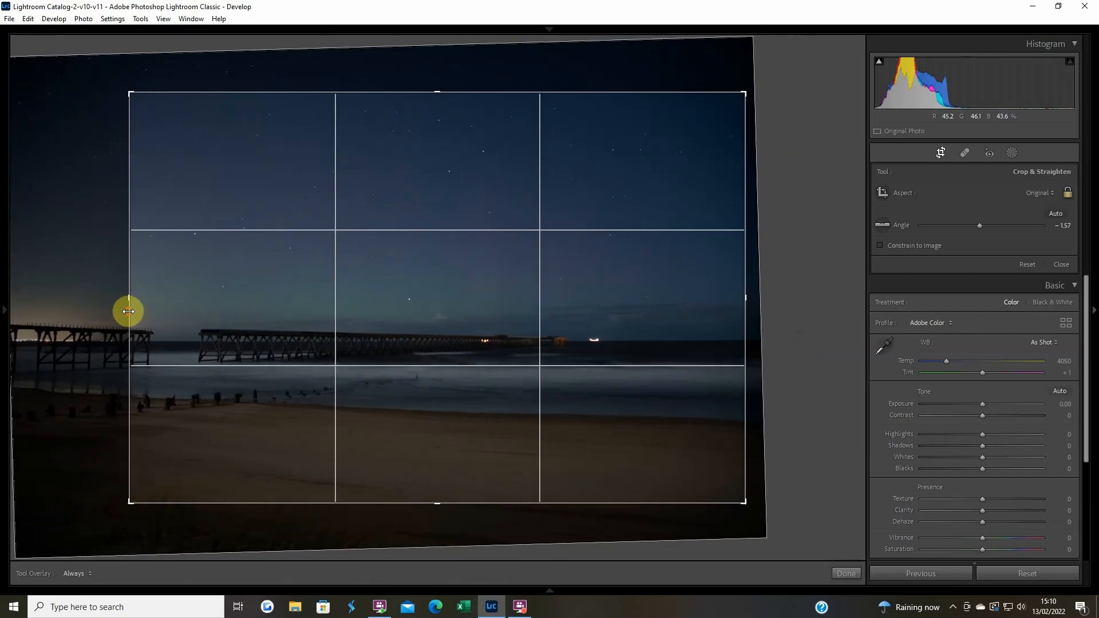
{"action": "mouse_move", "coordinate": [286, 426]}
{"action": "left_mouse_down"}
{"action": "mouse_move", "coordinate": [300, 397]}
{"action": "mouse_move", "coordinate": [294, 423]}
{"action": "left_mouse_up"}
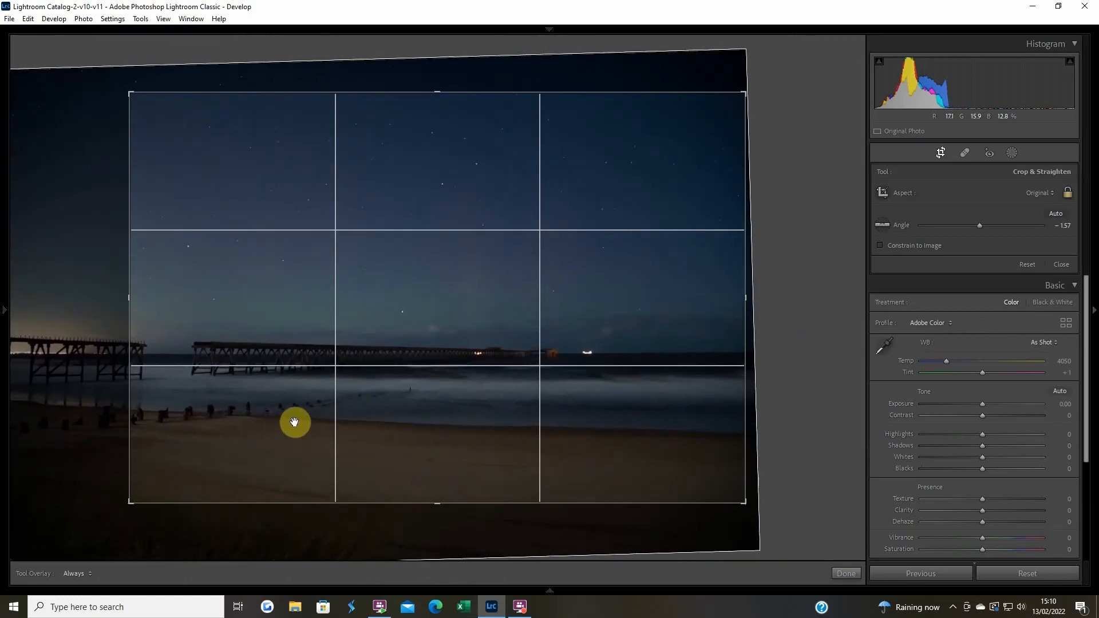
{"action": "left_click", "coordinate": [835, 575]}
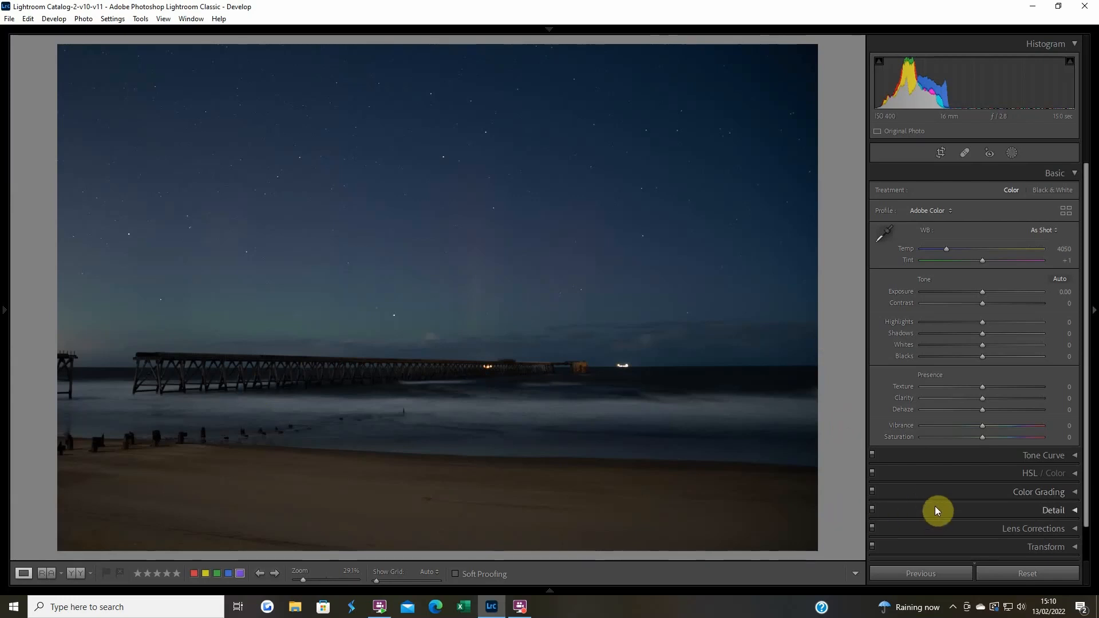
Step: Enable lens profile corrections and remove chromatic aberration from the photo
{"action": "left_click", "coordinate": [926, 527]}
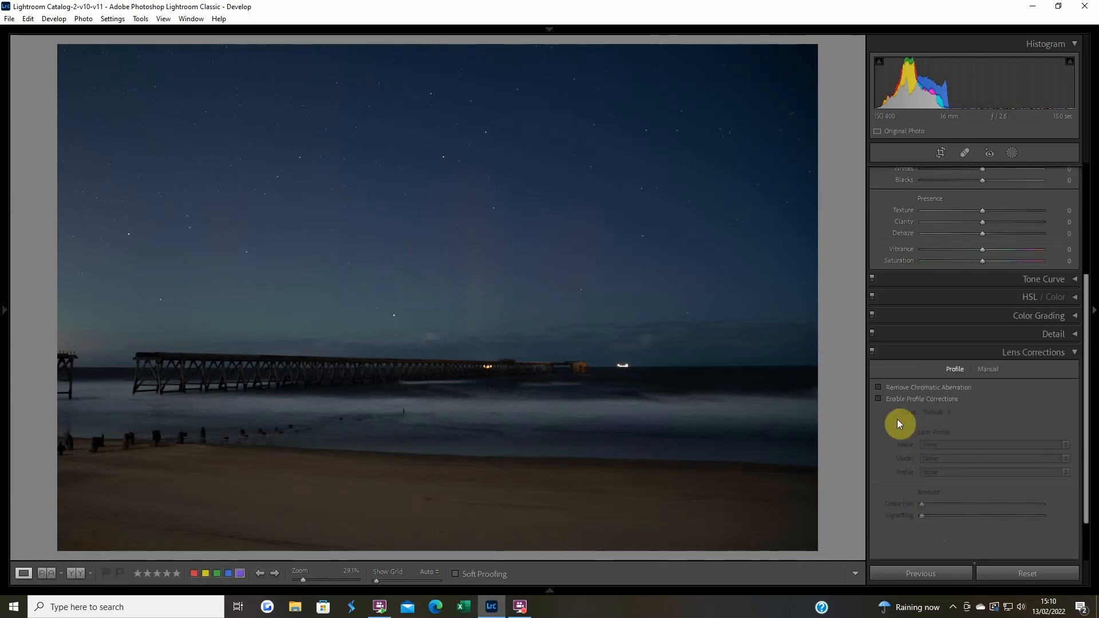
{"action": "left_click", "coordinate": [878, 399]}
{"action": "left_click", "coordinate": [878, 387]}
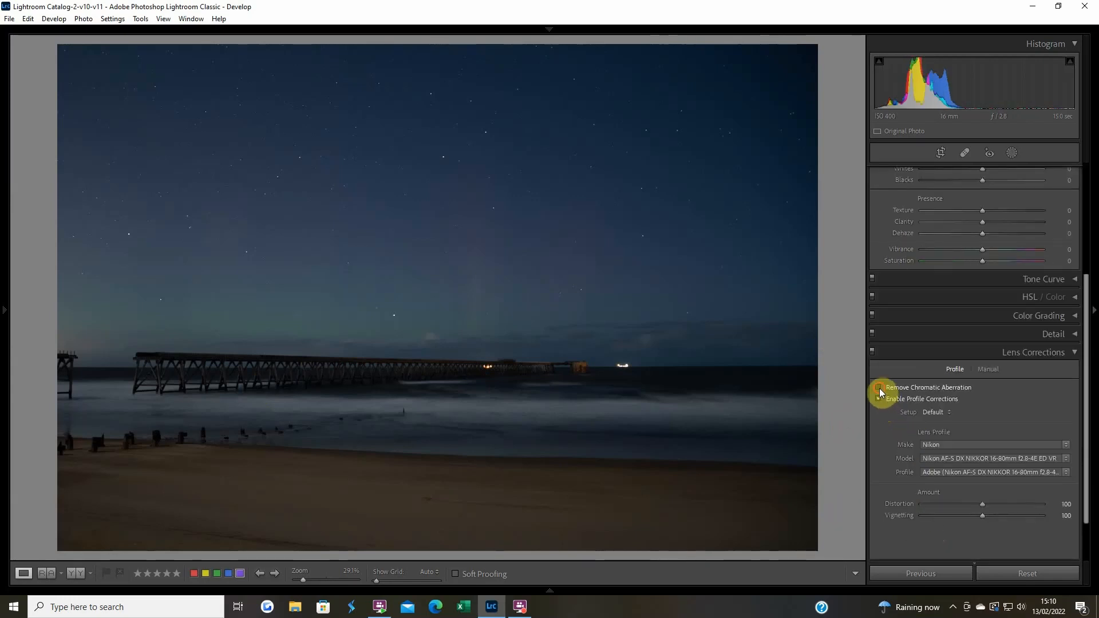
{"action": "left_click", "coordinate": [942, 353]}
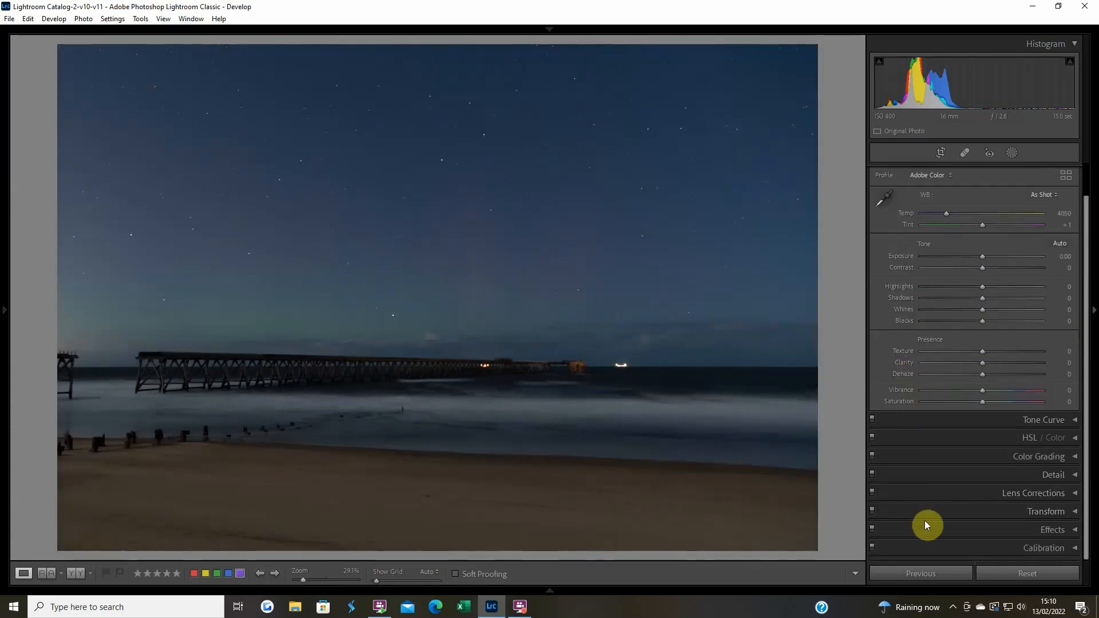
Step: Increase the luminance noise reduction while checking the sky above the pier at 100%, and return to the full view
{"action": "left_click", "coordinate": [936, 475]}
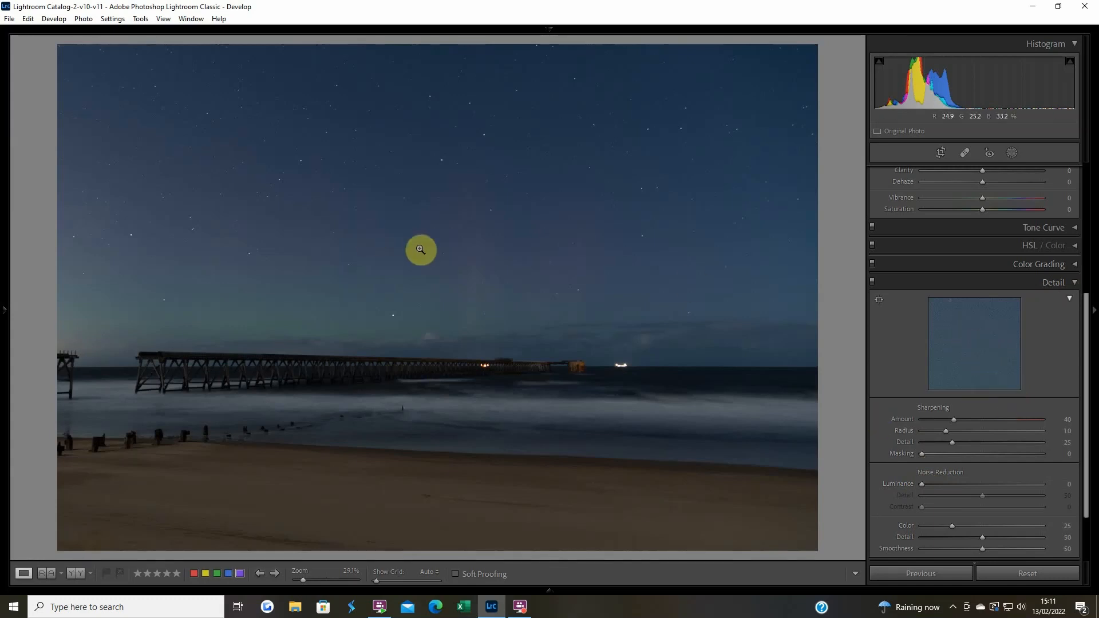
{"action": "left_click", "coordinate": [470, 332]}
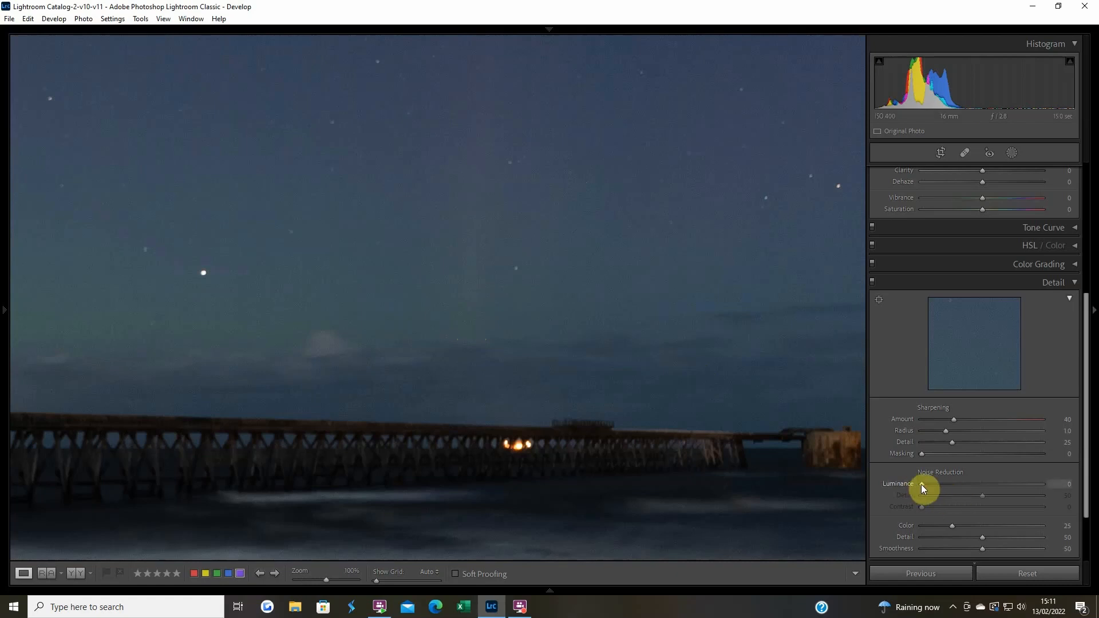
{"action": "key", "text": "Up"}
{"action": "key", "text": "Up"}
{"action": "key", "text": "Up"}
{"action": "key", "text": "Up"}
{"action": "key", "text": "Up"}
{"action": "key", "text": "Up"}
{"action": "key", "text": "Up"}
{"action": "key", "text": "Up"}
{"action": "key", "text": "Down"}
{"action": "key", "text": "Down"}
{"action": "key", "text": "Down"}
{"action": "left_click", "coordinate": [922, 278]}
{"action": "left_click", "coordinate": [504, 323]}
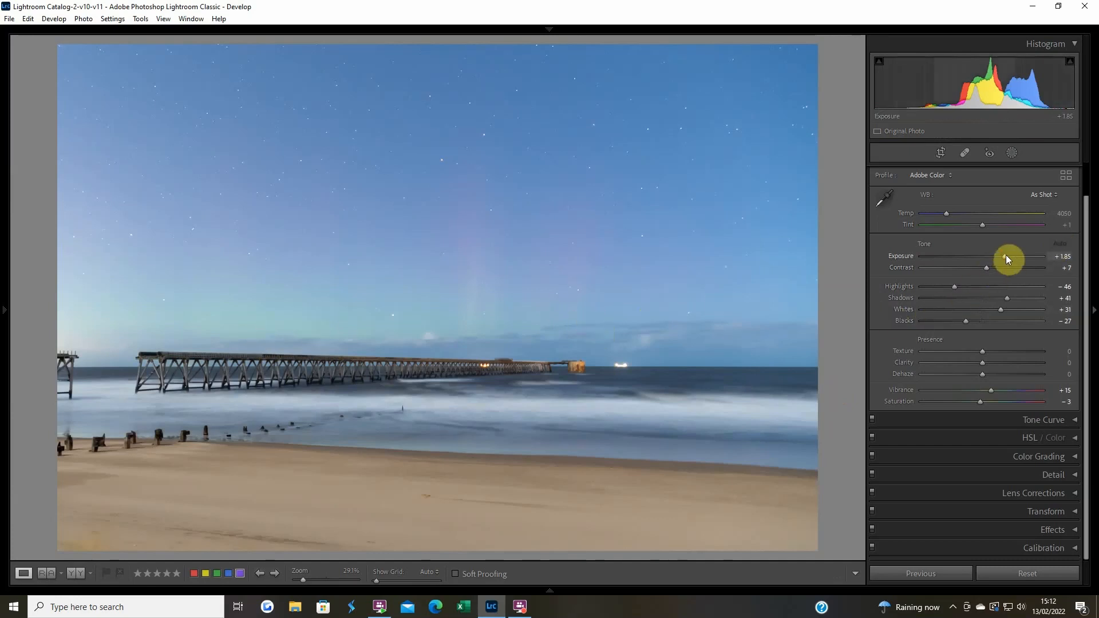
Step: Lower the photo's exposure to +0.55
{"action": "scroll", "coordinate": [1008, 259], "scroll_direction": "down", "scroll_amount": 3}
{"action": "scroll", "coordinate": [1006, 259], "scroll_direction": "down", "scroll_amount": 6}
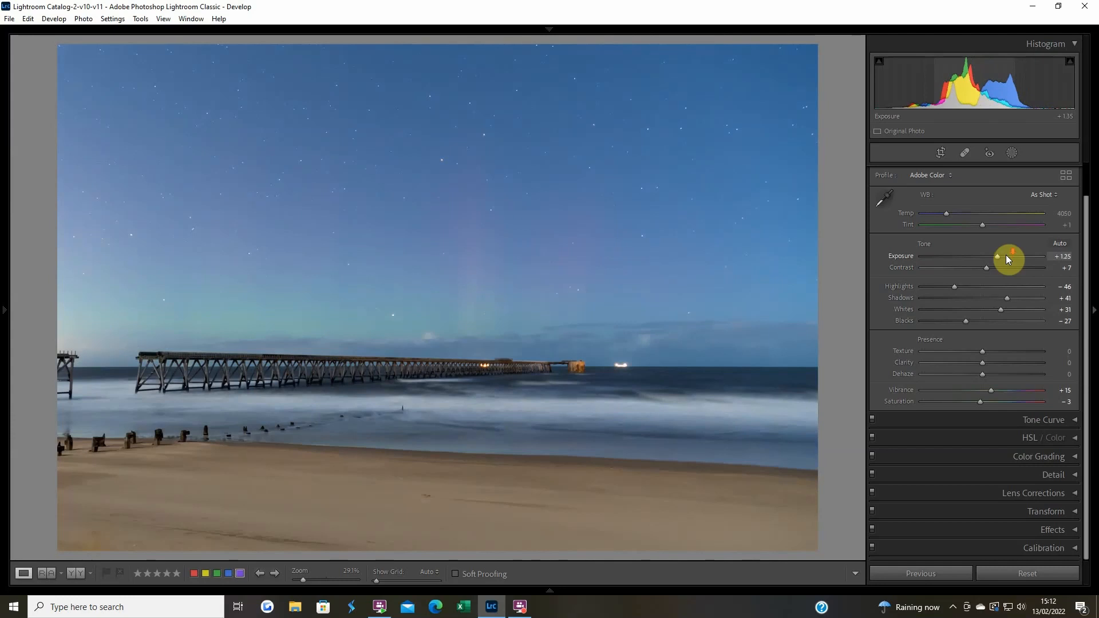
{"action": "scroll", "coordinate": [1006, 258], "scroll_direction": "down", "scroll_amount": 3}
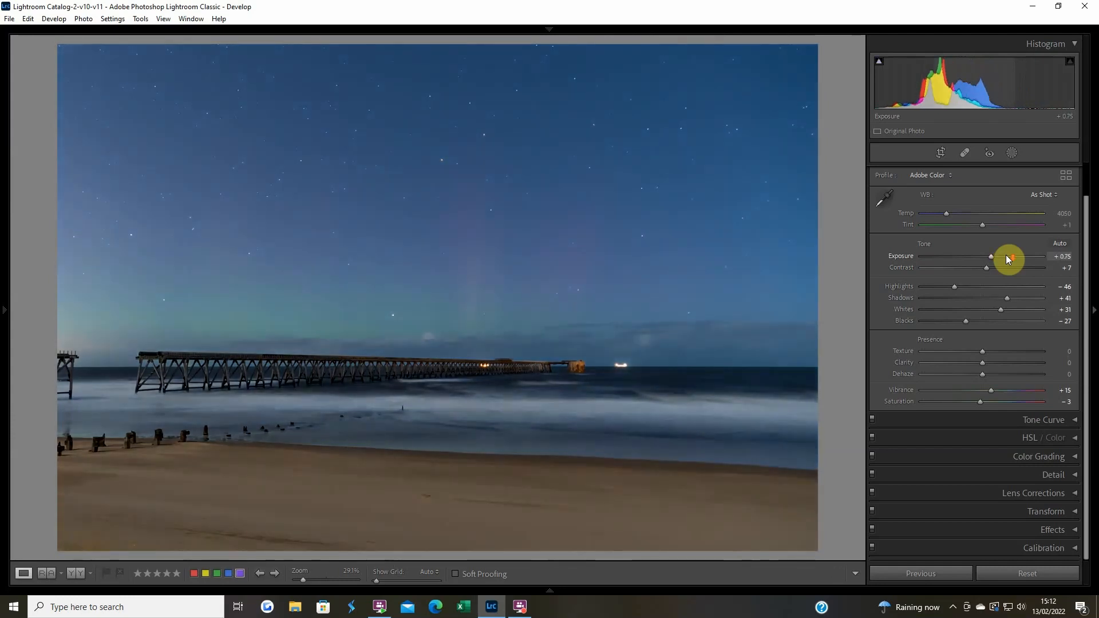
{"action": "scroll", "coordinate": [1006, 259], "scroll_direction": "down", "scroll_amount": 1}
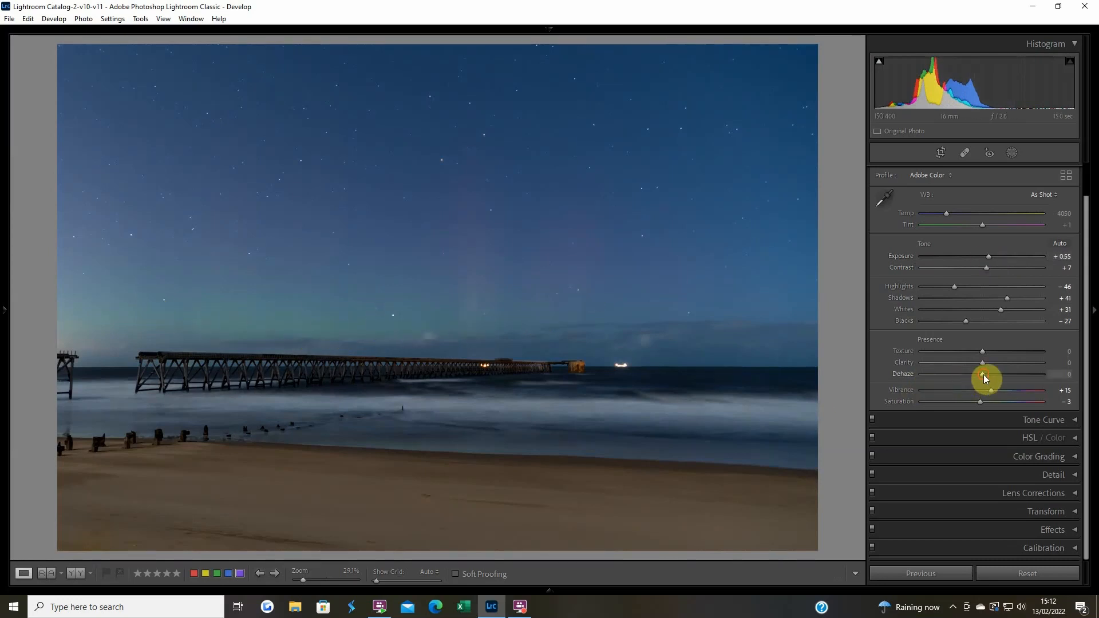
Step: Raise Dehaze to +25, Saturation to +17 and Vibrance to +25
{"action": "left_click_drag", "start_coordinate": [983, 375], "coordinate": [994, 374]}
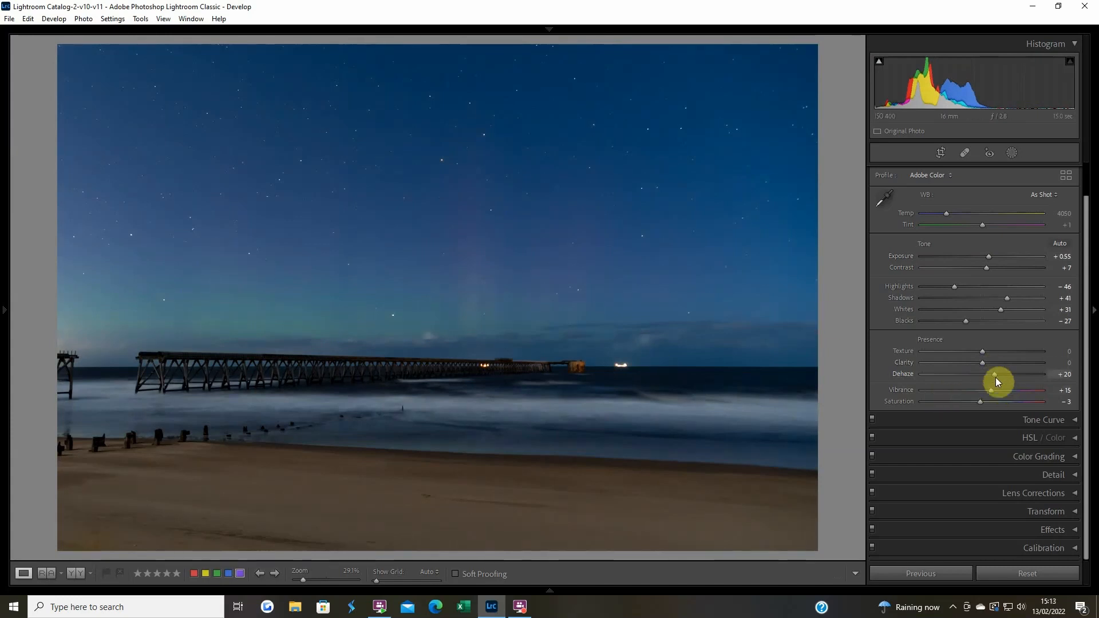
{"action": "scroll", "coordinate": [996, 378], "scroll_direction": "up", "scroll_amount": 5}
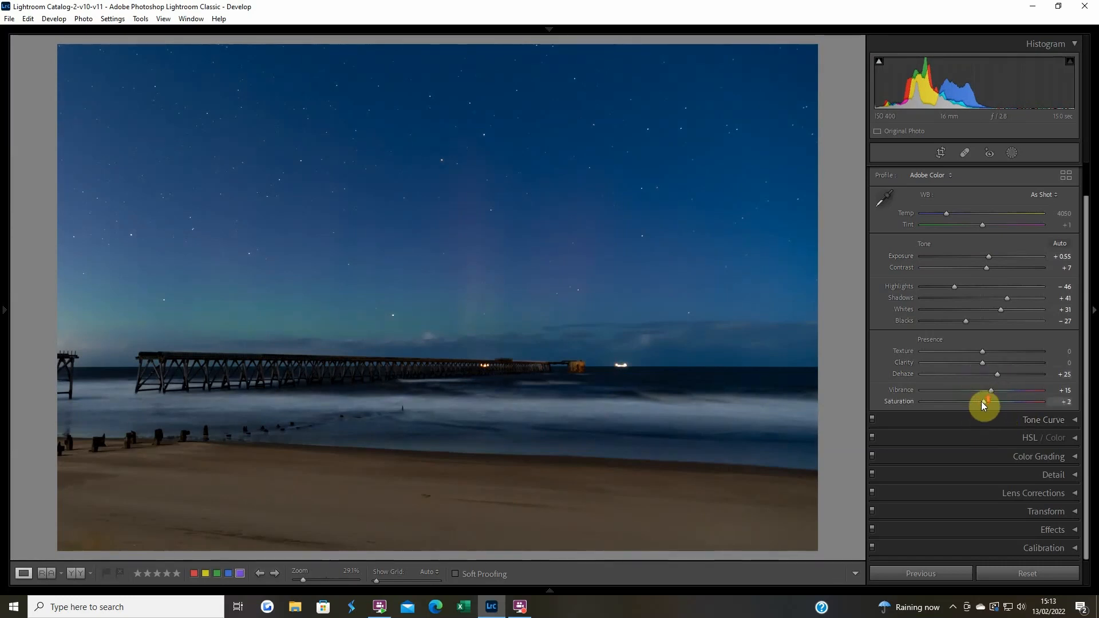
{"action": "scroll", "coordinate": [981, 402], "scroll_direction": "up", "scroll_amount": 3}
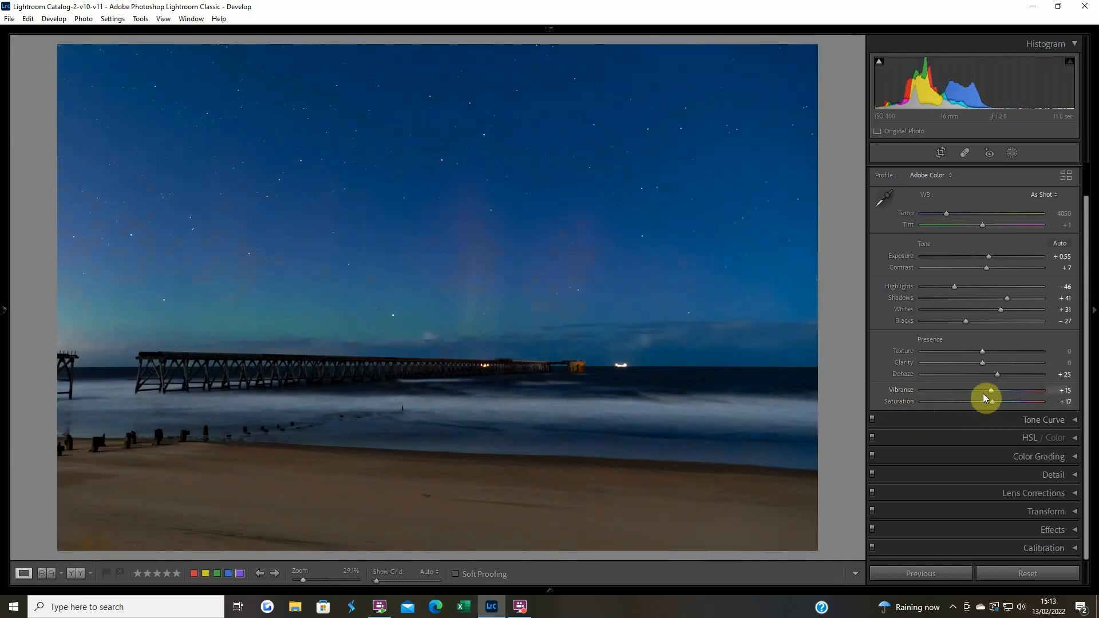
{"action": "scroll", "coordinate": [992, 393], "scroll_direction": "up", "scroll_amount": 1}
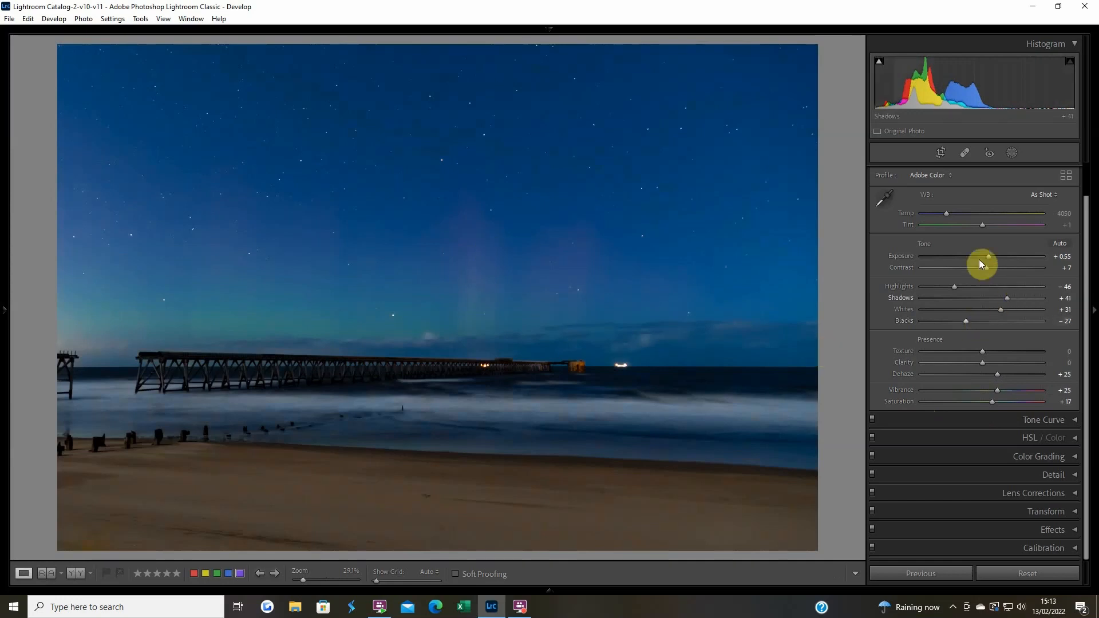
Step: Raise the exposure to +0.65, and lower Shadows to +16 and Blacks to −57
{"action": "scroll", "coordinate": [988, 255], "scroll_direction": "up", "scroll_amount": 2}
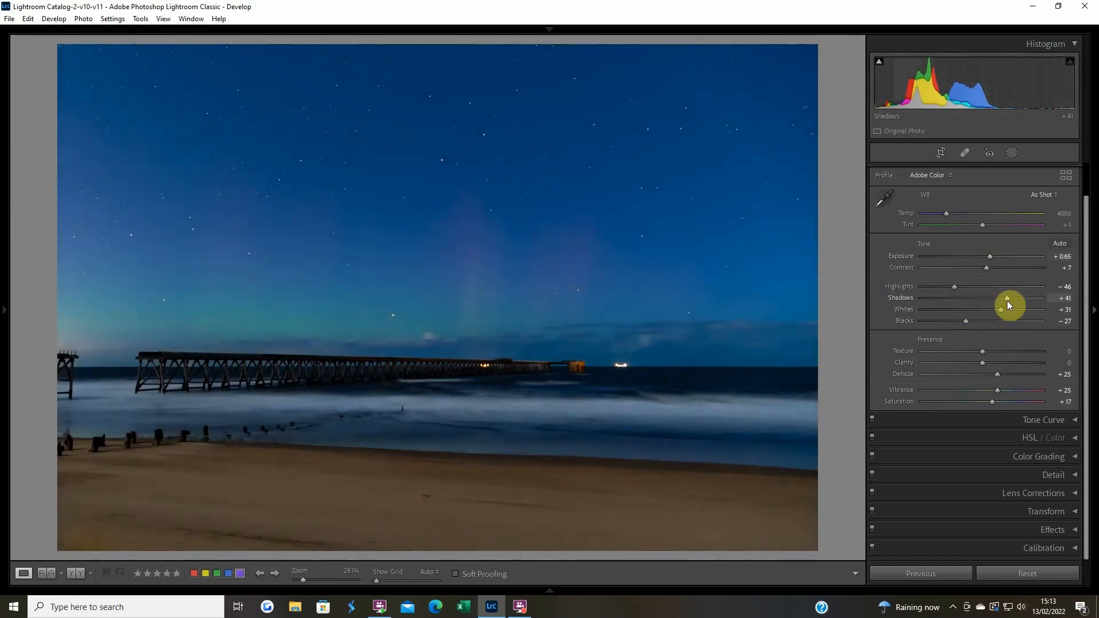
{"action": "scroll", "coordinate": [1007, 299], "scroll_direction": "down", "scroll_amount": 1}
{"action": "scroll", "coordinate": [1007, 297], "scroll_direction": "down", "scroll_amount": 4}
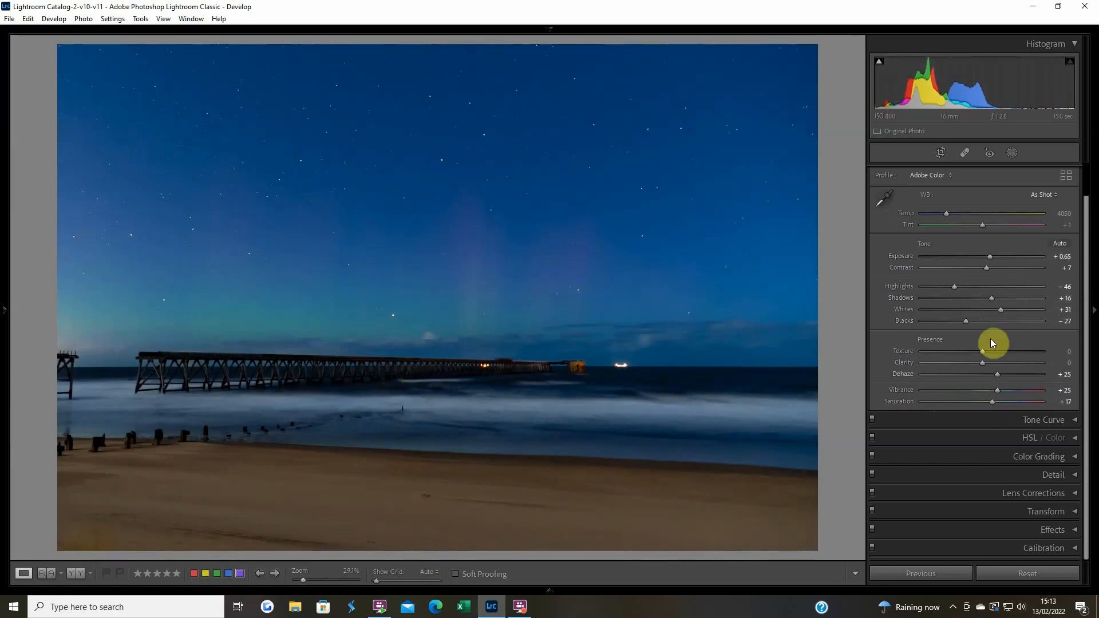
{"action": "scroll", "coordinate": [968, 324], "scroll_direction": "down", "scroll_amount": 4}
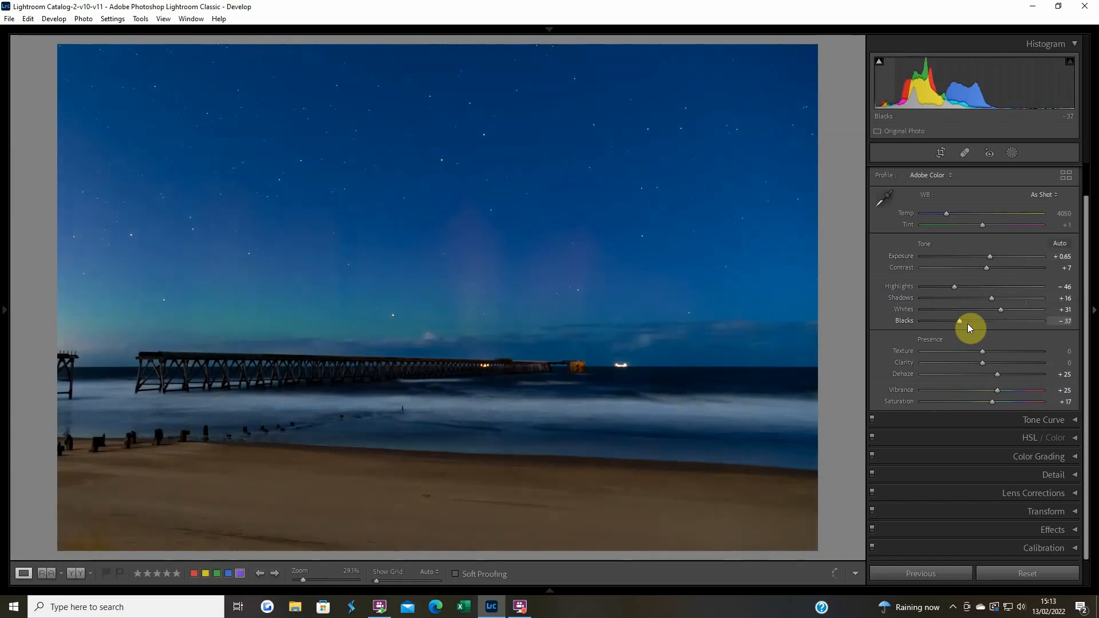
{"action": "scroll", "coordinate": [967, 324], "scroll_direction": "down", "scroll_amount": 2}
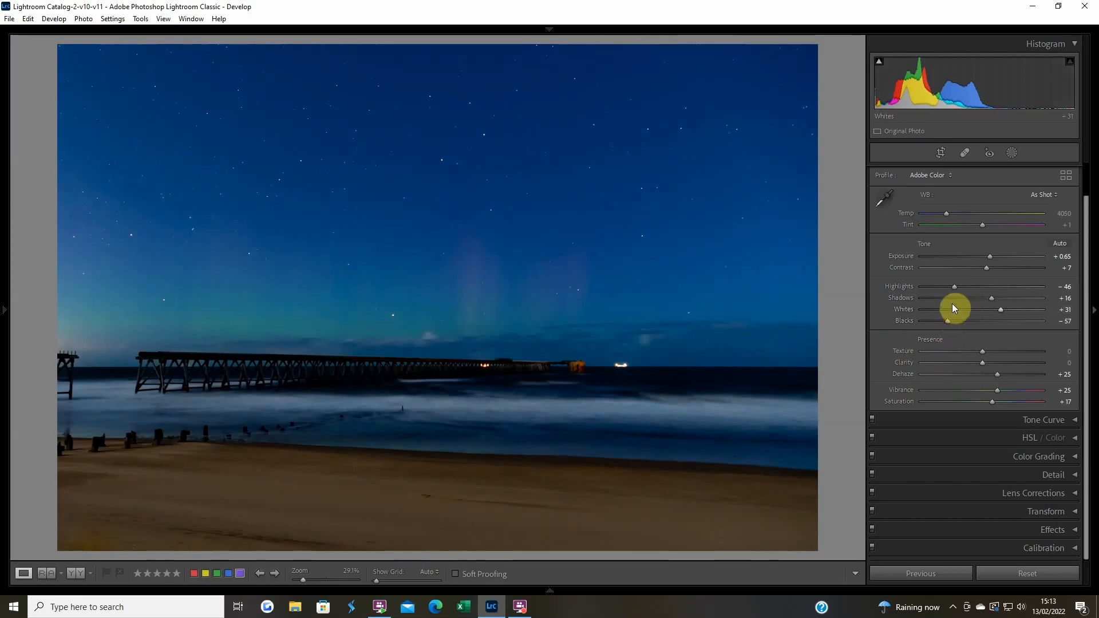
Step: Set Highlights to +14, Whites to +36 and Blacks to −67
{"action": "scroll", "coordinate": [954, 287], "scroll_direction": "up", "scroll_amount": 5}
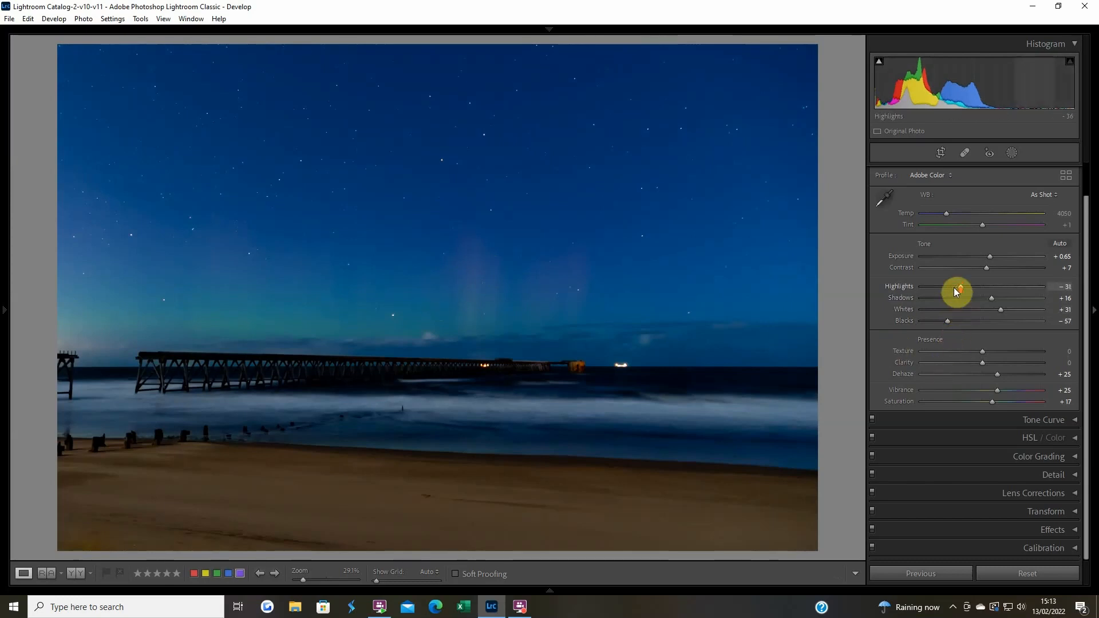
{"action": "scroll", "coordinate": [954, 287], "scroll_direction": "up", "scroll_amount": 2}
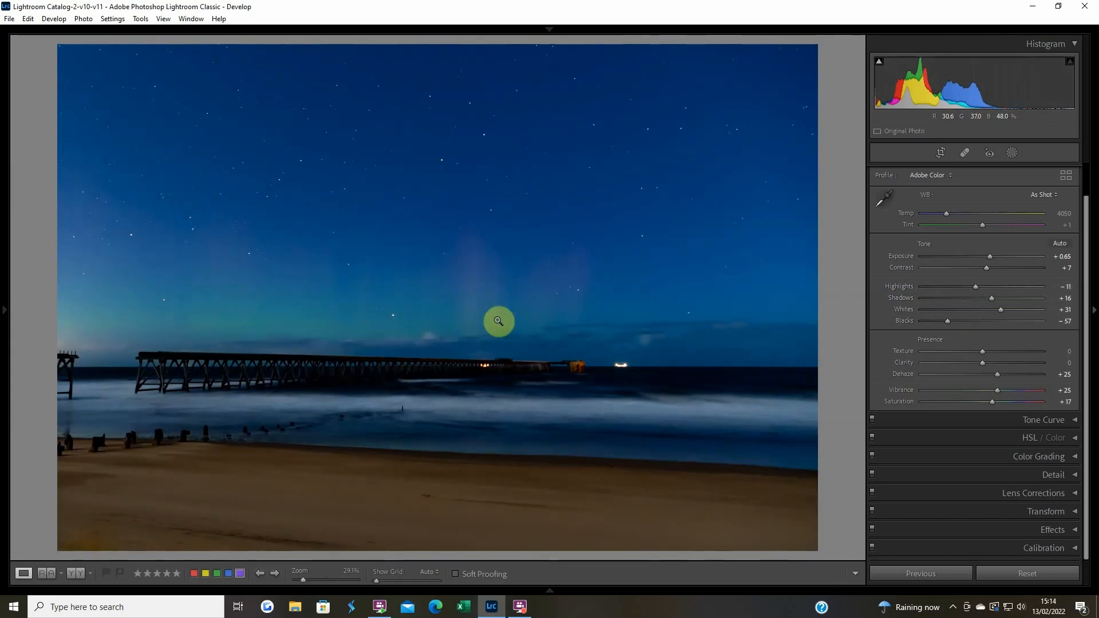
{"action": "scroll", "coordinate": [1000, 308], "scroll_direction": "up", "scroll_amount": 1}
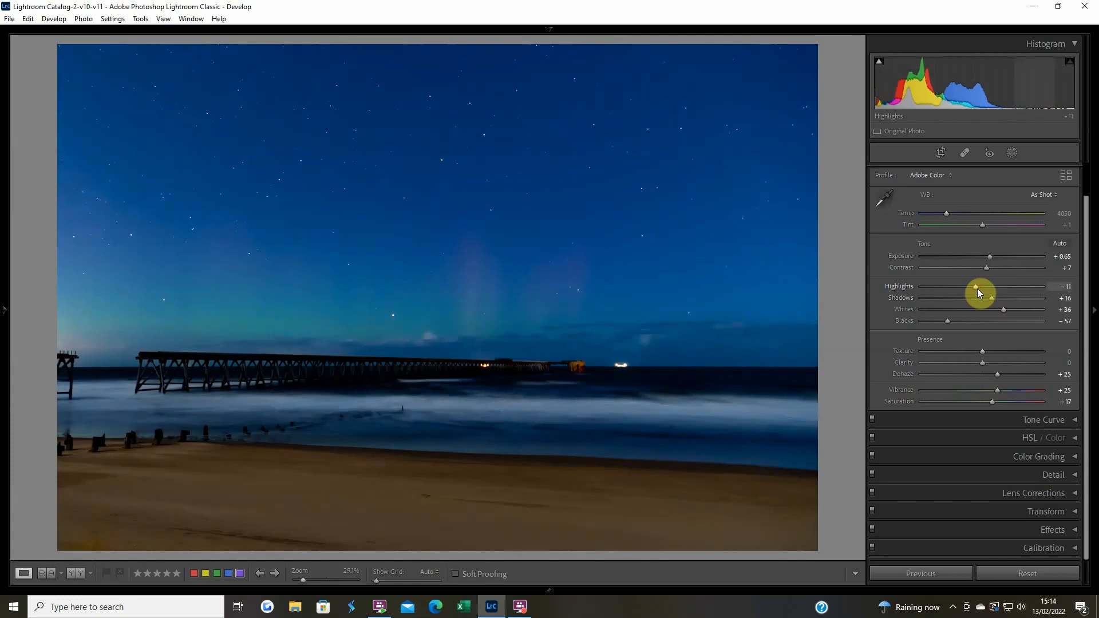
{"action": "scroll", "coordinate": [977, 289], "scroll_direction": "up", "scroll_amount": 4}
{"action": "scroll", "coordinate": [977, 288], "scroll_direction": "up", "scroll_amount": 1}
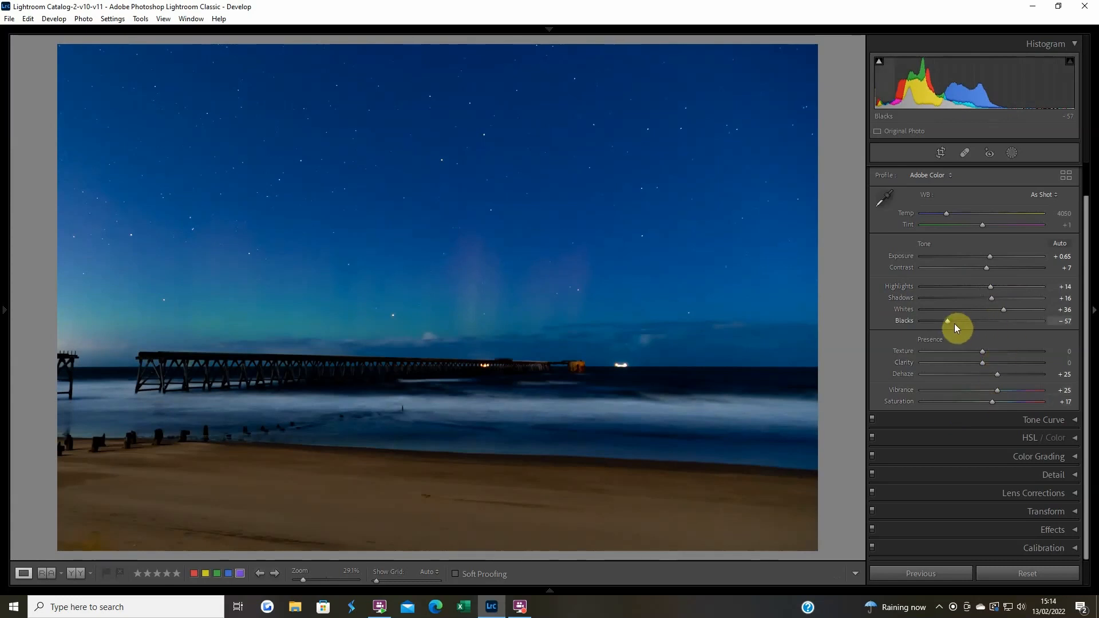
{"action": "scroll", "coordinate": [948, 322], "scroll_direction": "down", "scroll_amount": 2}
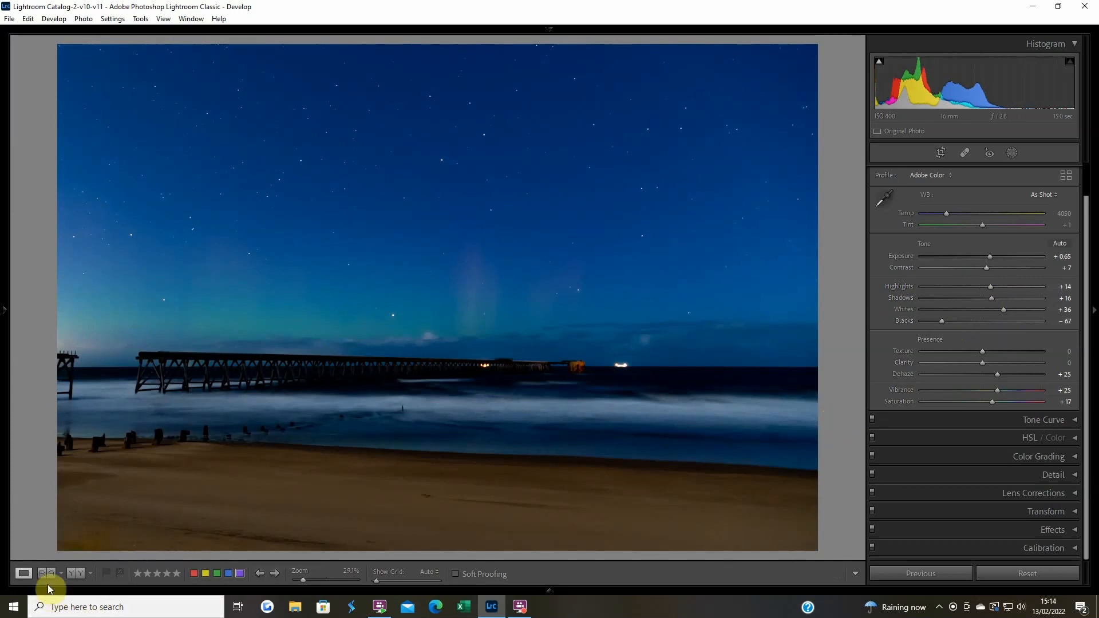
Step: Compare the edited photo with its original in a before/after view
{"action": "left_click", "coordinate": [75, 574]}
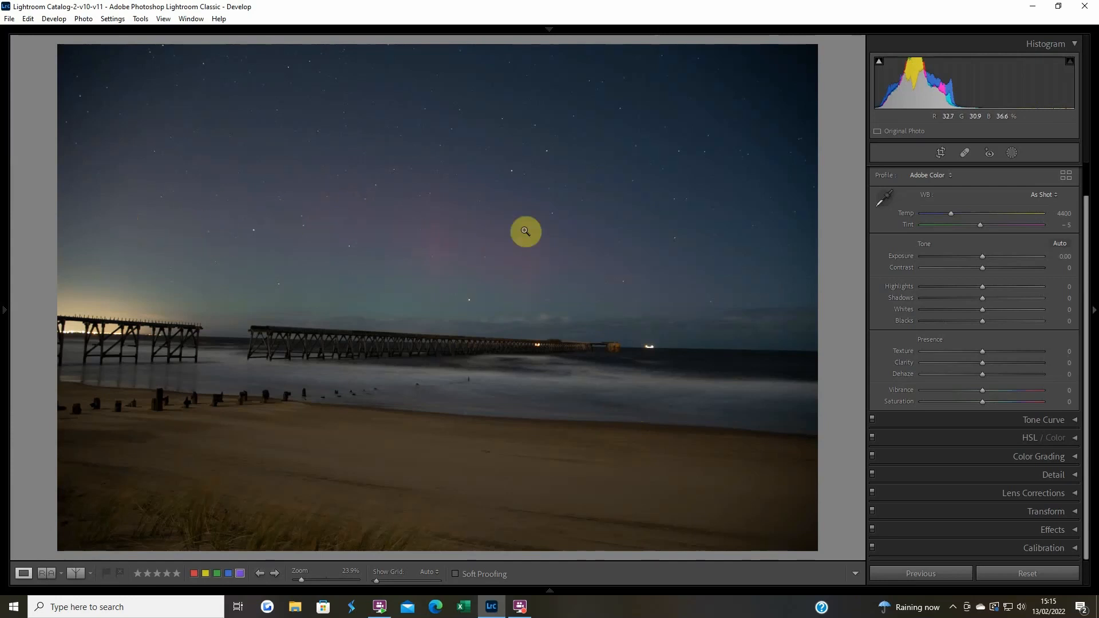
Step: Enable lens profile corrections and remove chromatic aberration on the second, unedited pier photo
{"action": "left_click", "coordinate": [927, 492]}
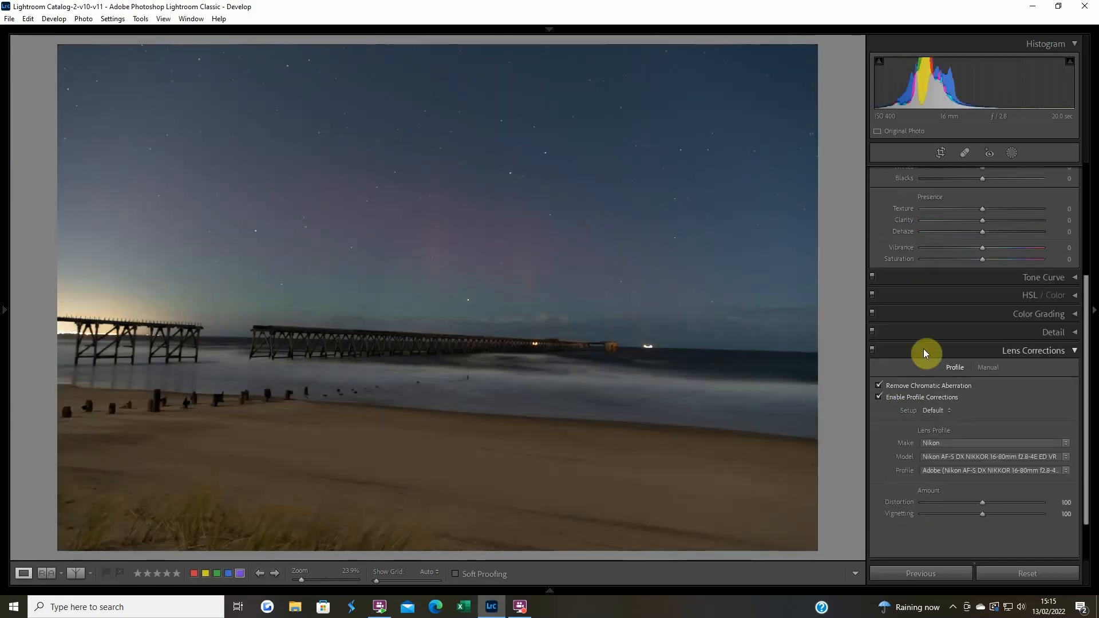
{"action": "left_click", "coordinate": [922, 351]}
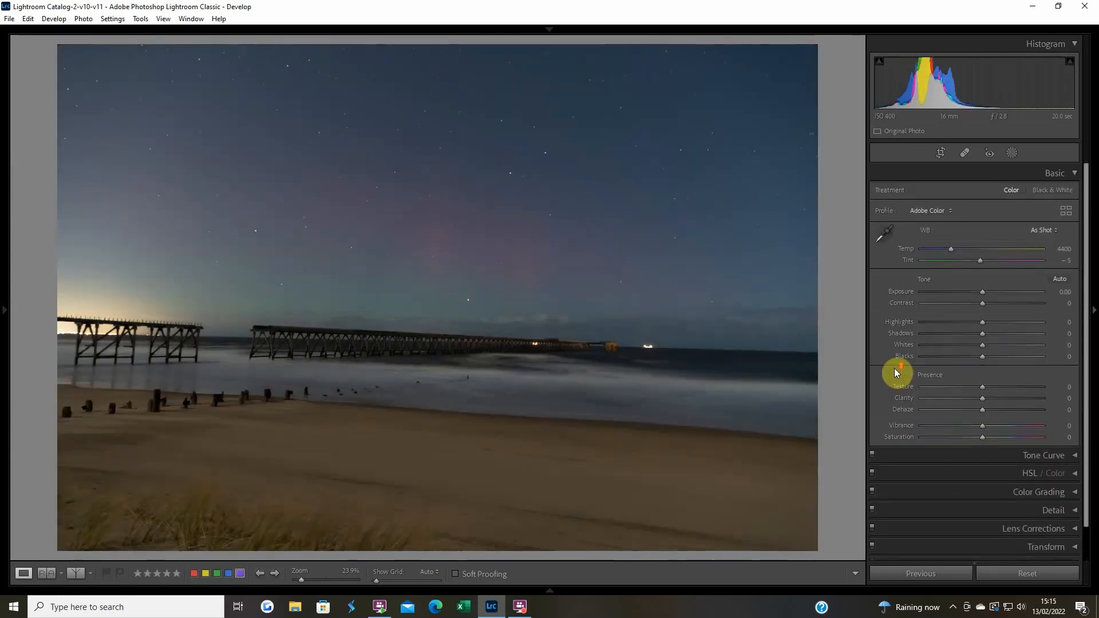
Step: Straighten the second photo's horizon by rotating the crop to an angle of −1.30
{"action": "left_click", "coordinate": [941, 154]}
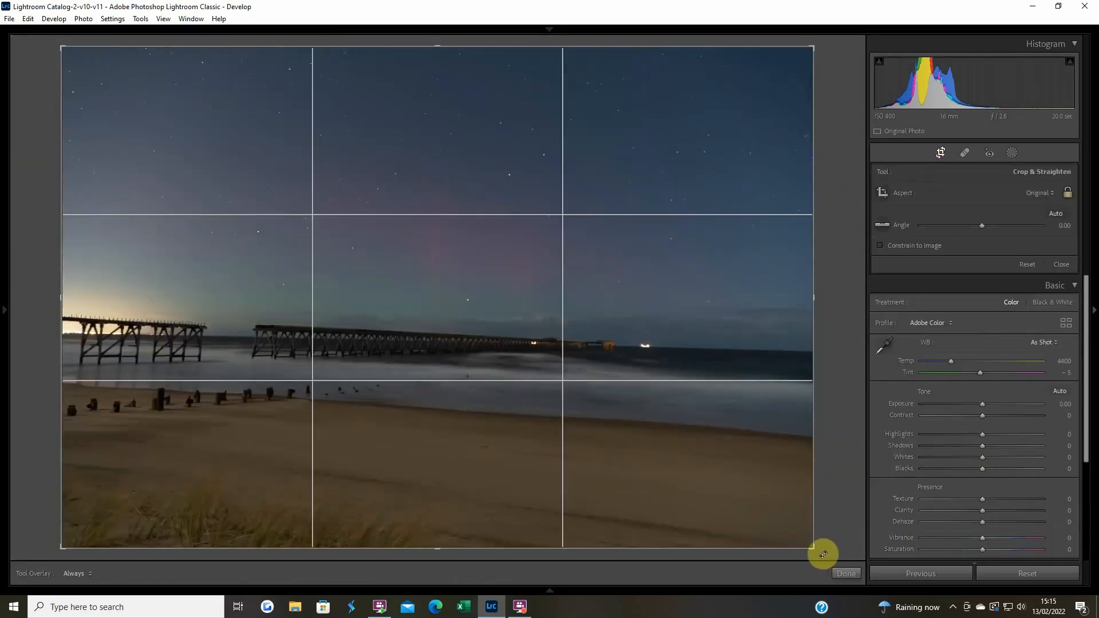
{"action": "left_click_drag", "start_coordinate": [823, 554], "coordinate": [833, 544]}
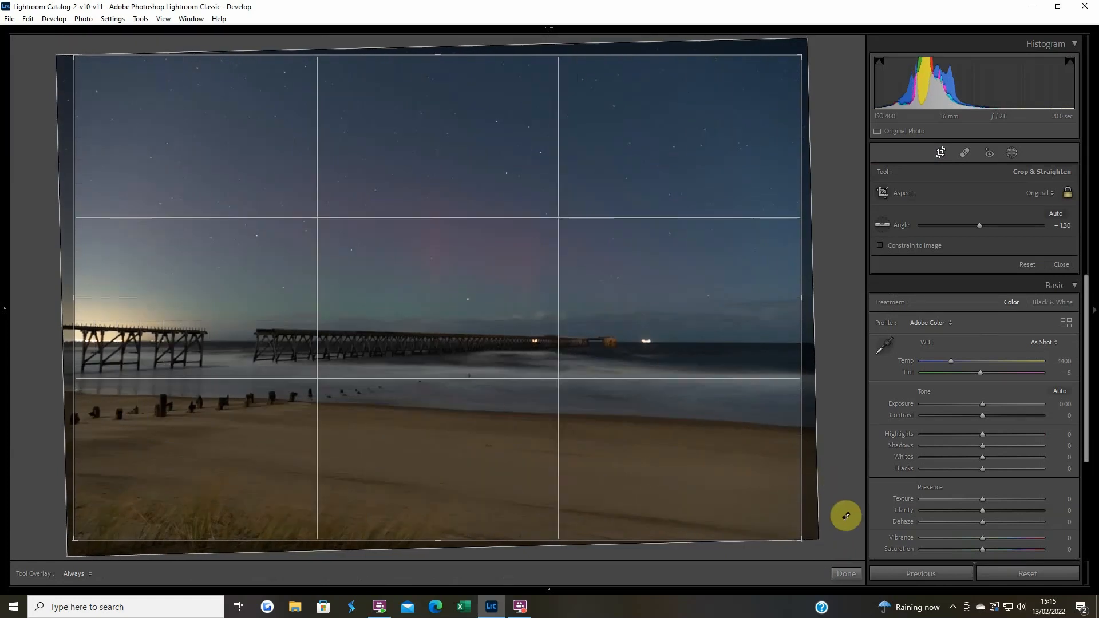
{"action": "left_click", "coordinate": [846, 572]}
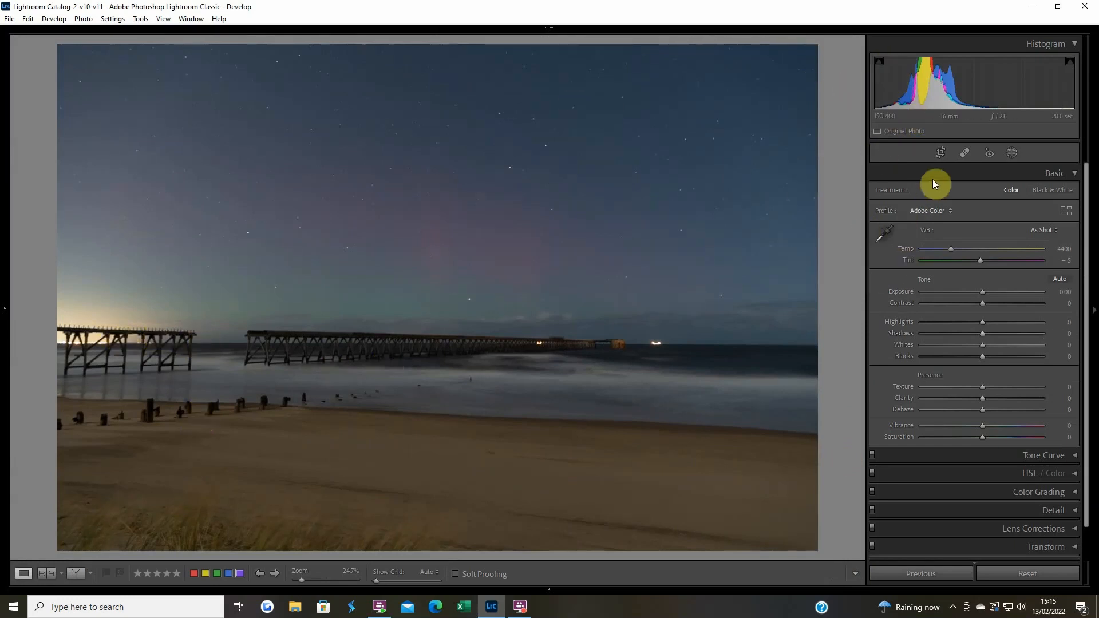
Step: Crop the photo tighter at its original aspect ratio, trimming the near pier section on the left and the sandy foreground
{"action": "key", "text": "r"}
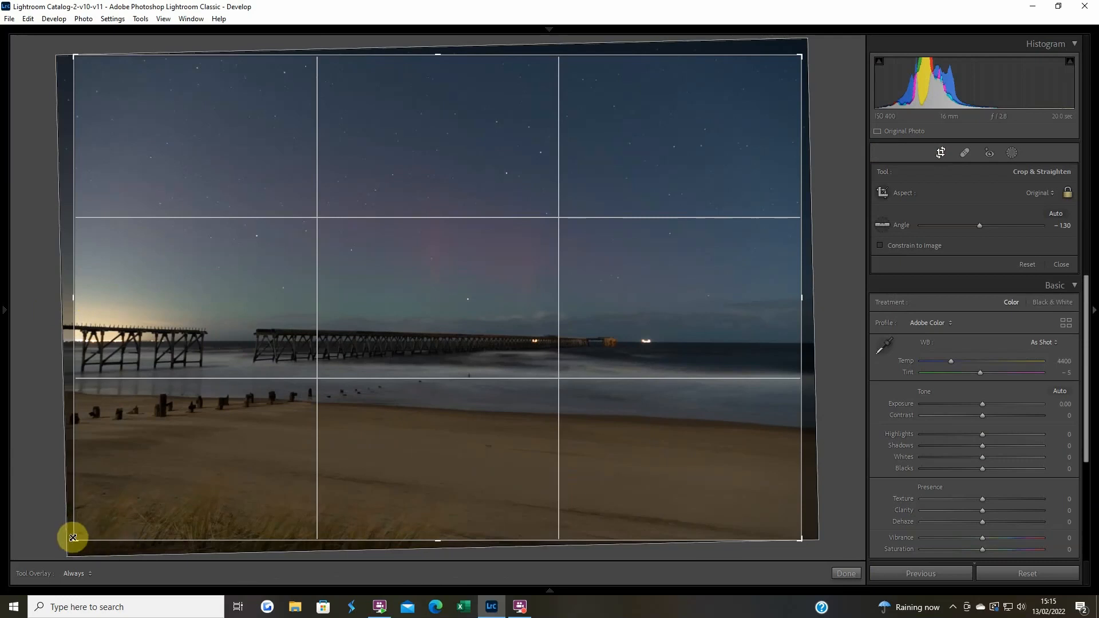
{"action": "left_click_drag", "start_coordinate": [73, 537], "coordinate": [124, 504]}
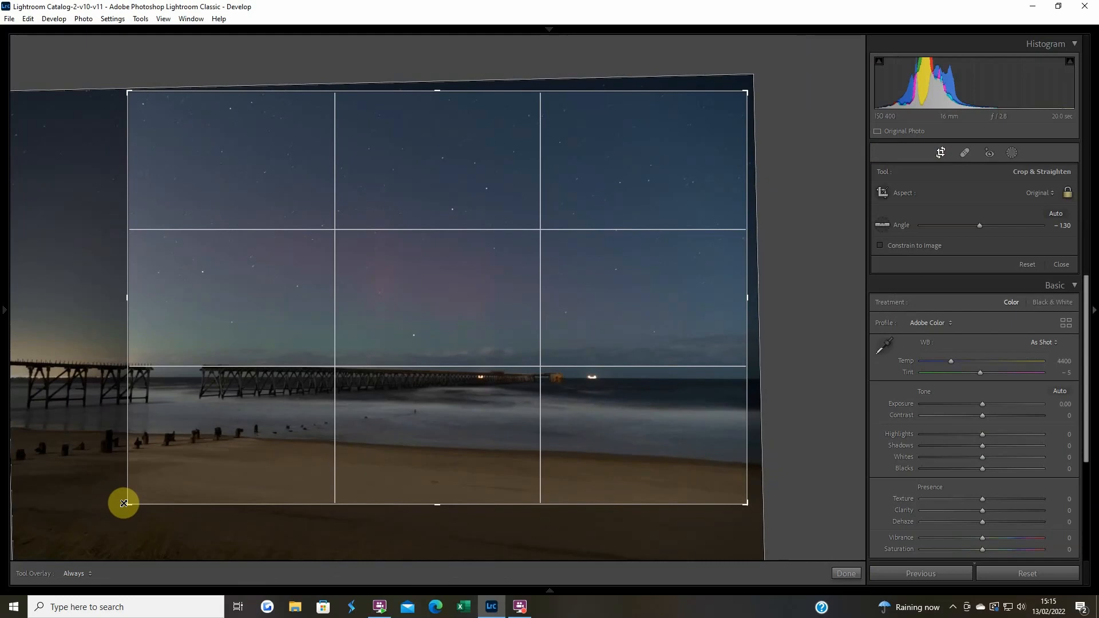
{"action": "left_click_drag", "start_coordinate": [120, 516], "coordinate": [119, 516]}
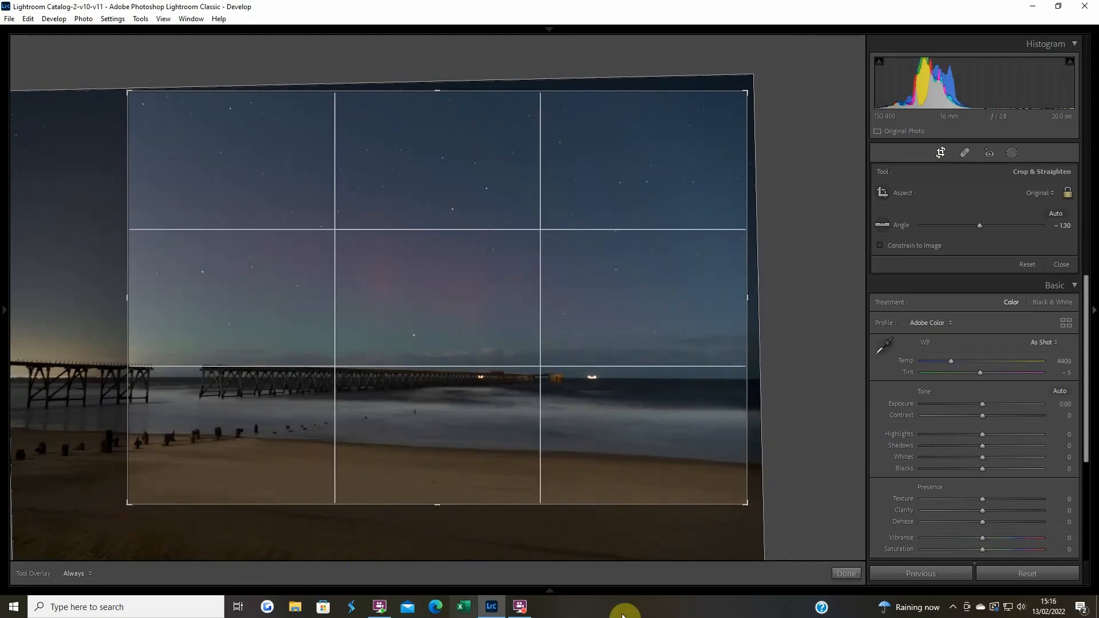
{"action": "left_click", "coordinate": [846, 574]}
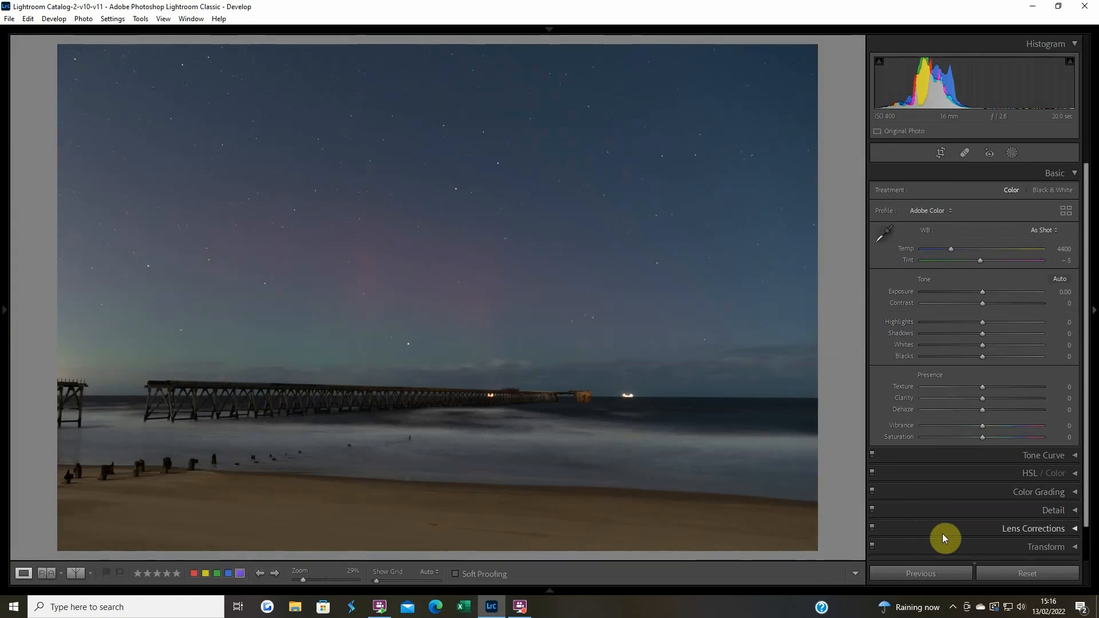
Step: Reduce noise in the sky by setting Luminance noise reduction to 50 and its Contrast to 20
{"action": "left_click", "coordinate": [939, 514]}
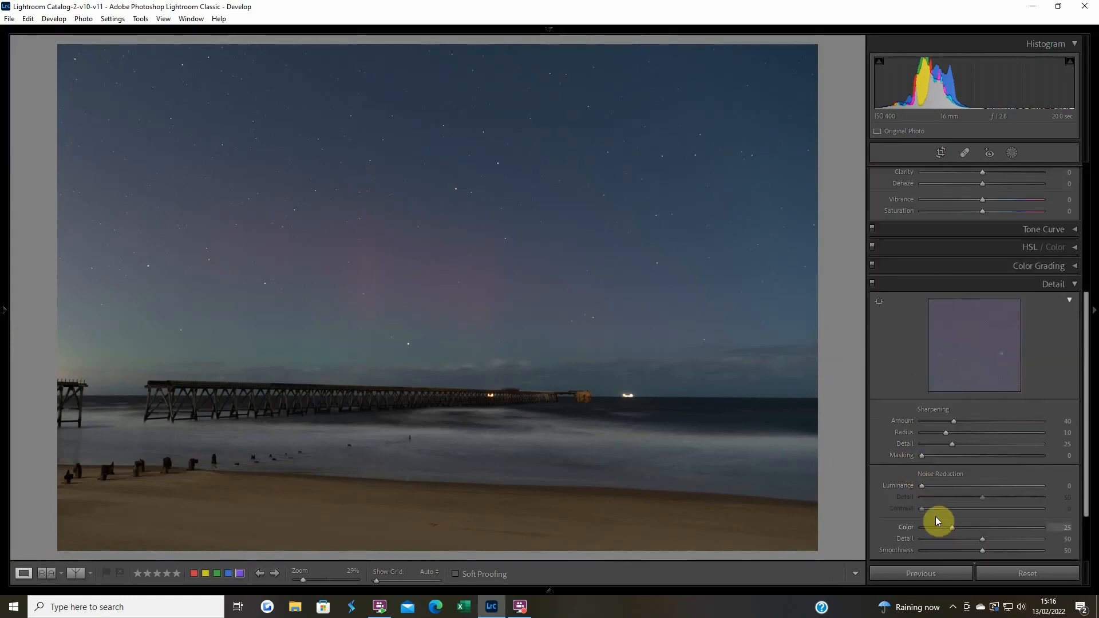
{"action": "left_click", "coordinate": [437, 324]}
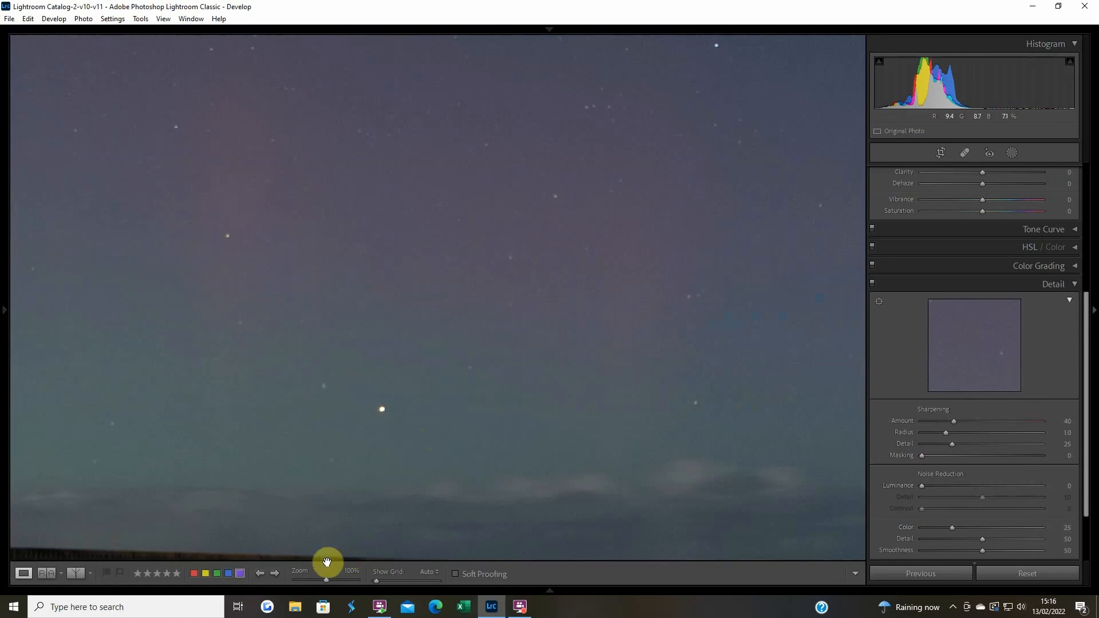
{"action": "left_click_drag", "start_coordinate": [328, 578], "coordinate": [334, 578]}
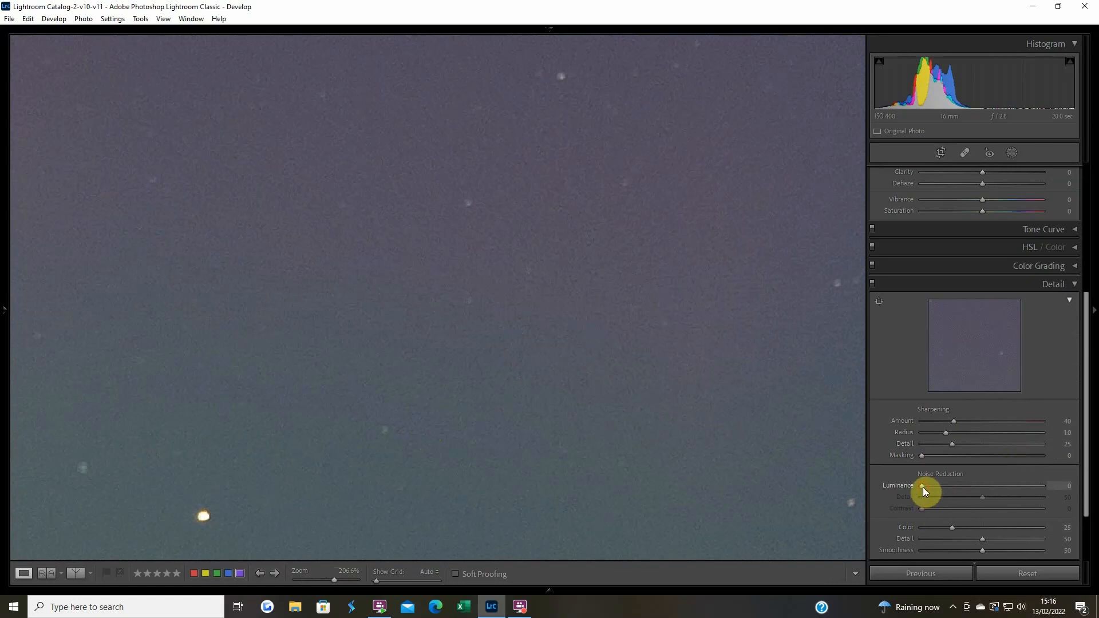
{"action": "left_click_drag", "start_coordinate": [923, 487], "coordinate": [940, 487]}
{"action": "key", "text": "Up"}
{"action": "key", "text": "Up"}
{"action": "key", "text": "Up"}
{"action": "key", "text": "Up"}
{"action": "key", "text": "Up"}
{"action": "key", "text": "Up"}
{"action": "key", "text": "Up"}
{"action": "key", "text": "Up"}
{"action": "left_click", "coordinate": [589, 361]}
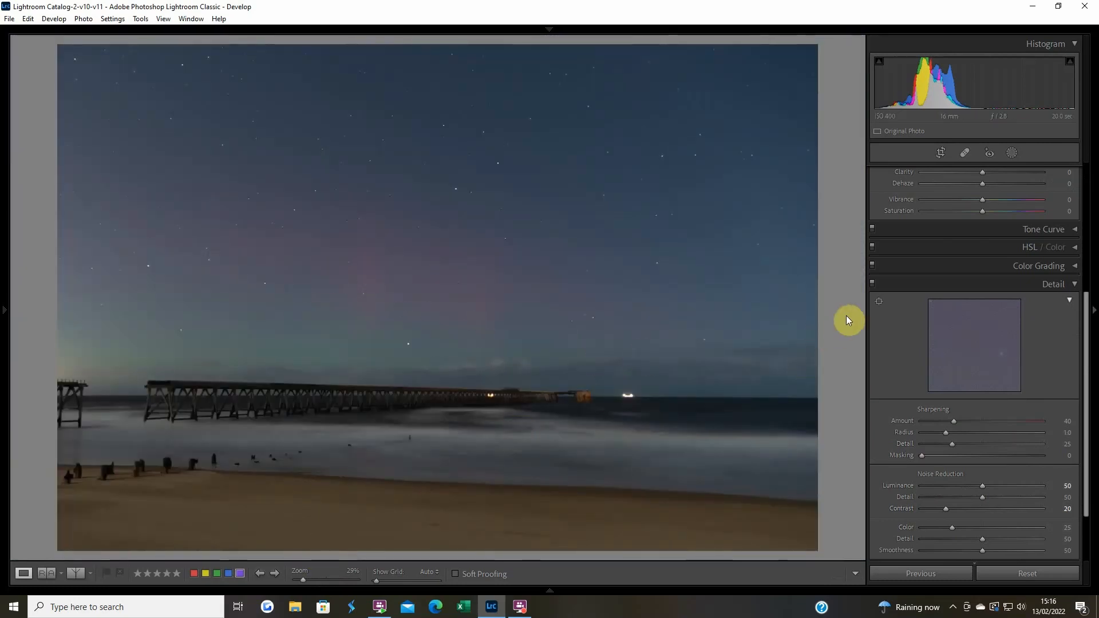
Step: Apply automatic tone adjustments and lower Exposure to +0.35
{"action": "left_click", "coordinate": [936, 285]}
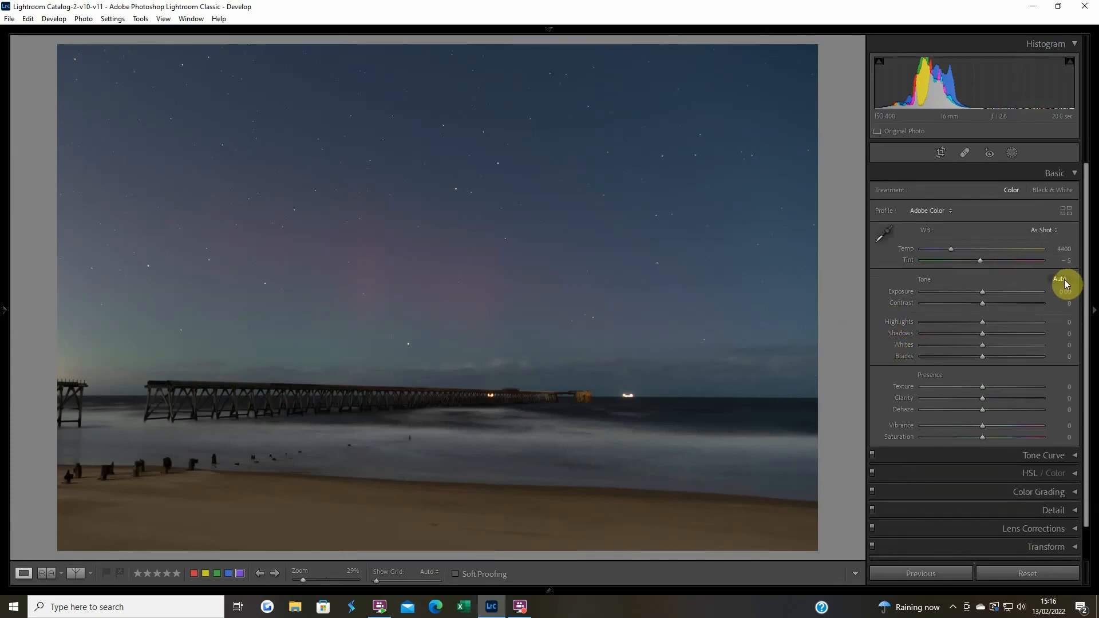
{"action": "left_click", "coordinate": [1062, 279]}
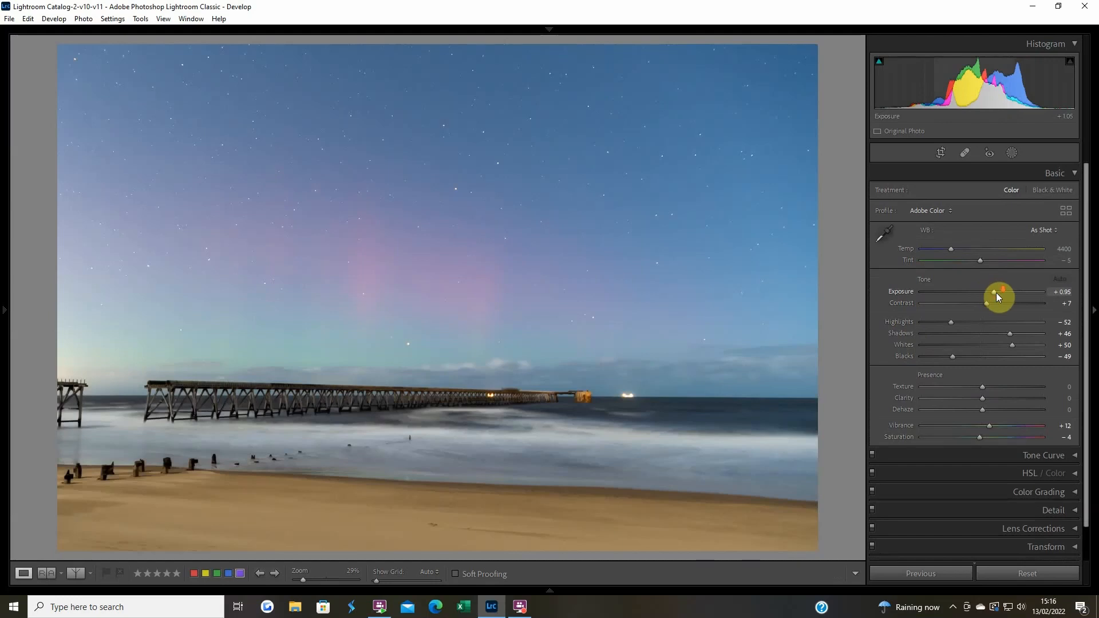
{"action": "scroll", "coordinate": [996, 293], "scroll_direction": "down", "scroll_amount": 10}
{"action": "scroll", "coordinate": [996, 293], "scroll_direction": "down", "scroll_amount": 2}
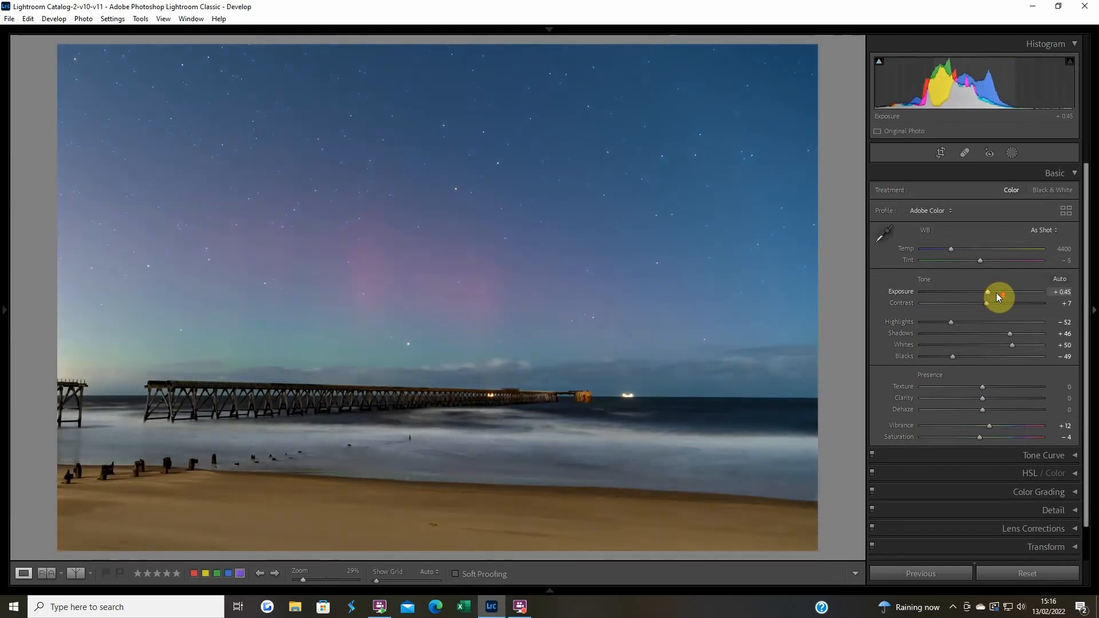
{"action": "scroll", "coordinate": [996, 296], "scroll_direction": "down", "scroll_amount": 2}
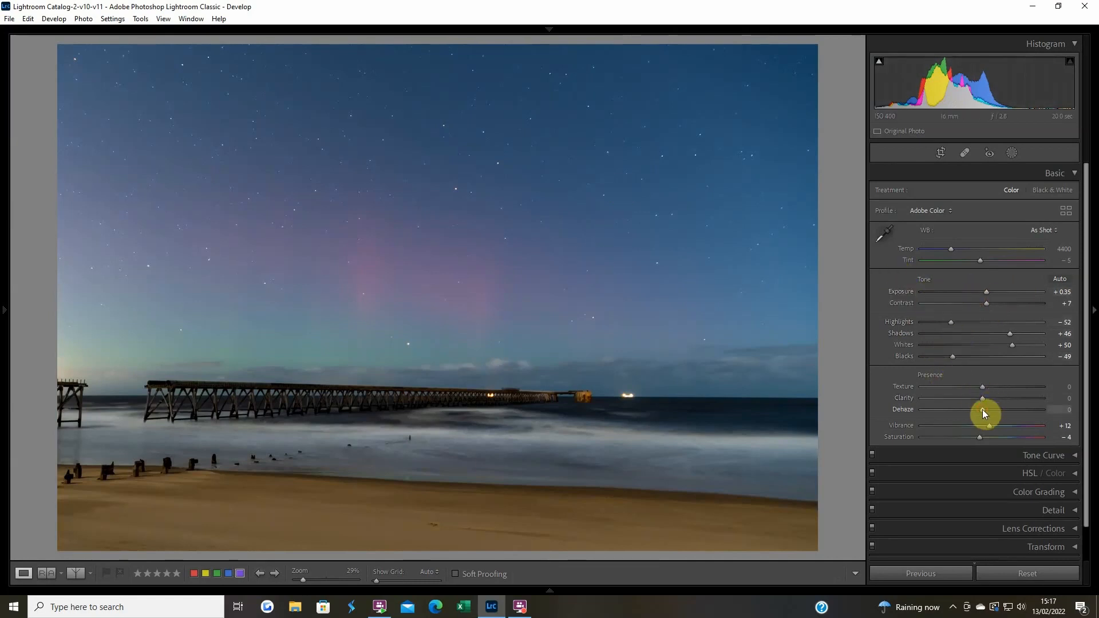
Step: Set Dehaze to +45 to bring out the aurora and lower Exposure to +0.25
{"action": "key", "text": "Up"}
{"action": "key", "text": "Up"}
{"action": "key", "text": "Up"}
{"action": "key", "text": "Up"}
{"action": "key", "text": "Up"}
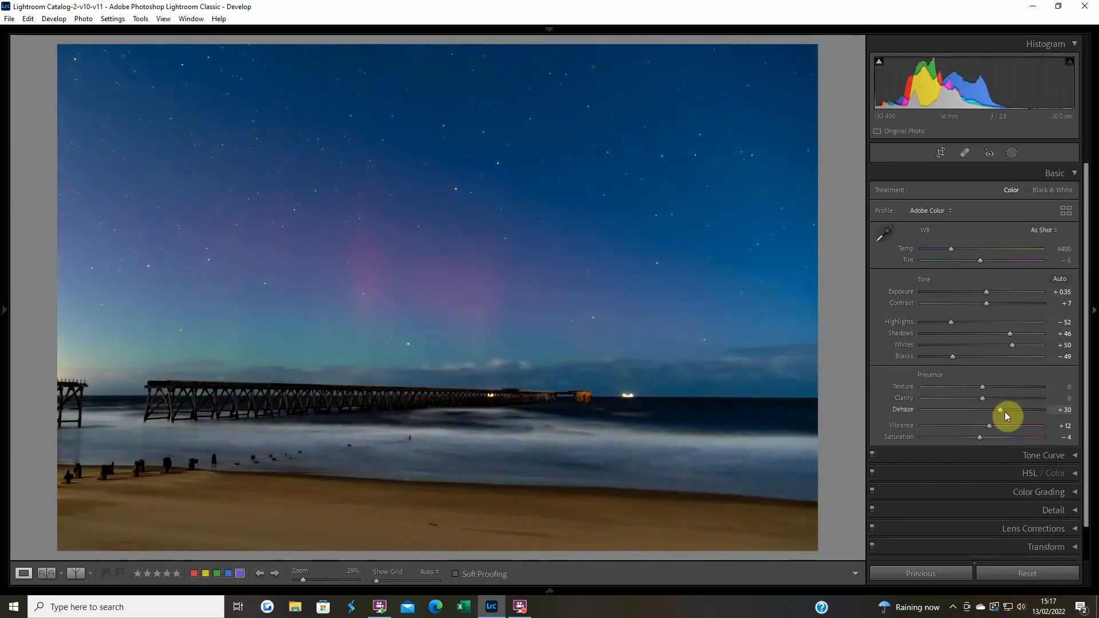
{"action": "key", "text": "Up"}
{"action": "key", "text": "Up"}
{"action": "key", "text": "Up"}
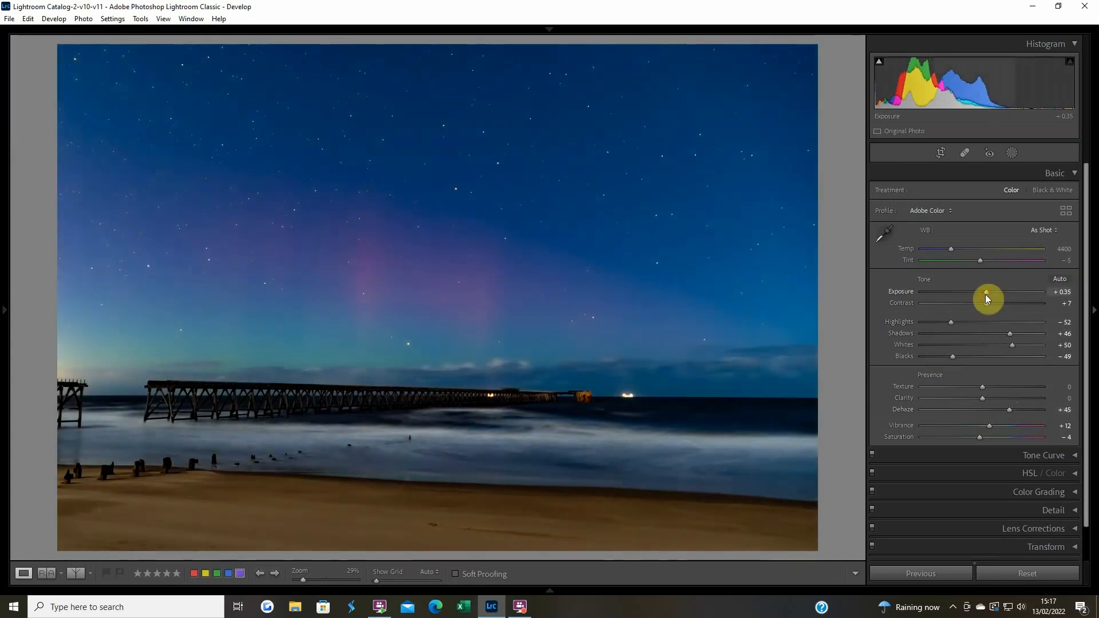
{"action": "key", "text": "Down"}
{"action": "key", "text": "Down"}
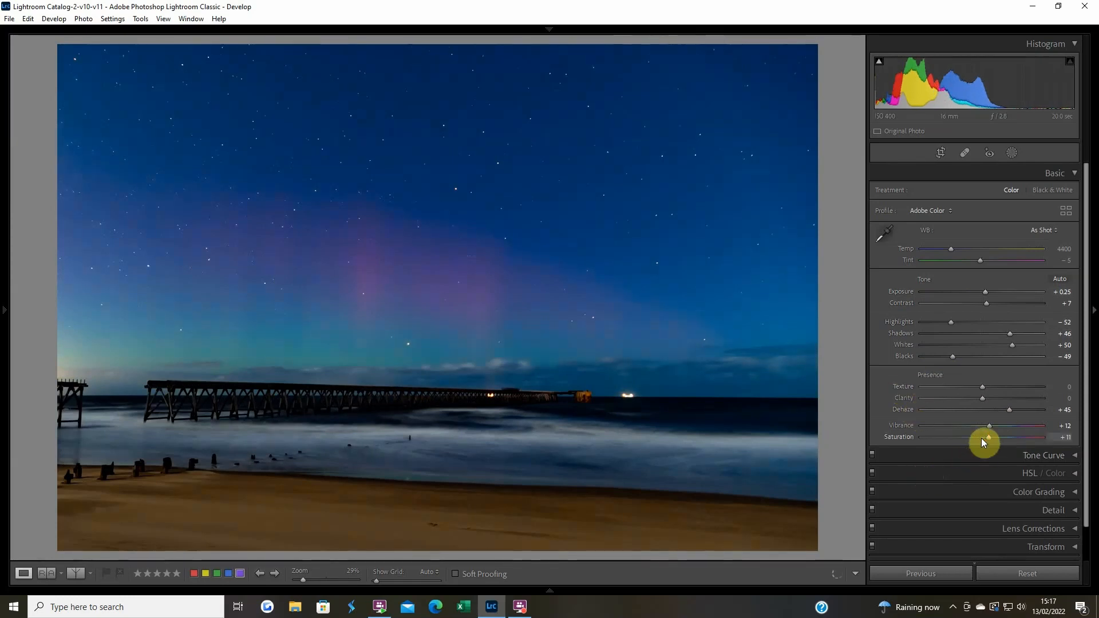
Step: Strengthen the colours by setting Saturation to +11 and Vibrance to +42
{"action": "left_click_drag", "start_coordinate": [981, 438], "coordinate": [987, 427]}
{"action": "scroll", "coordinate": [988, 425], "scroll_direction": "up", "scroll_amount": 4}
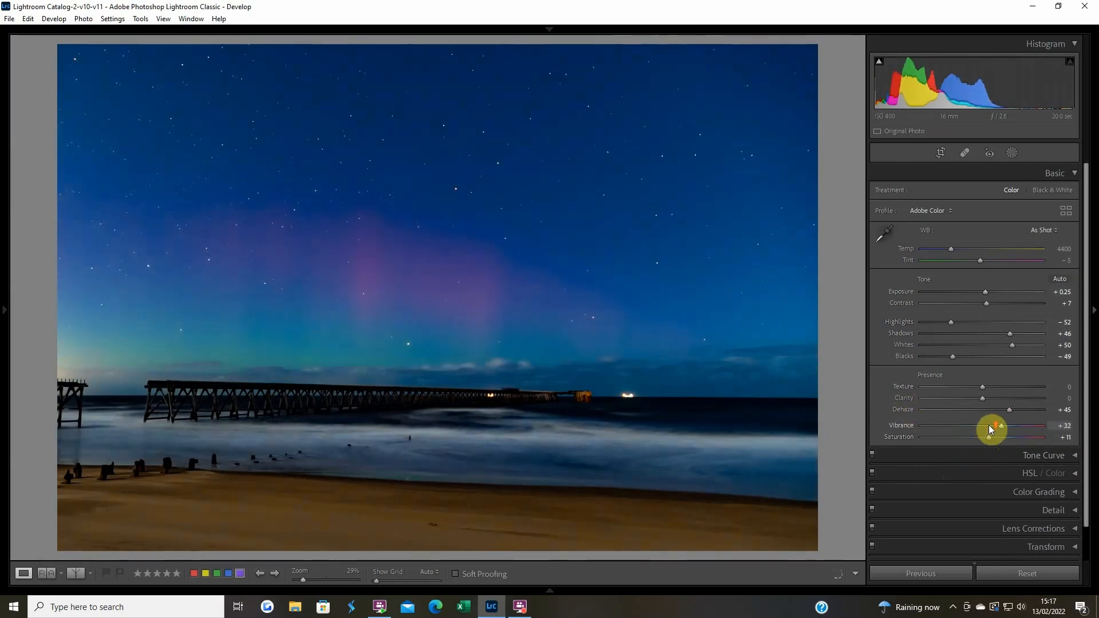
{"action": "scroll", "coordinate": [987, 425], "scroll_direction": "up", "scroll_amount": 1}
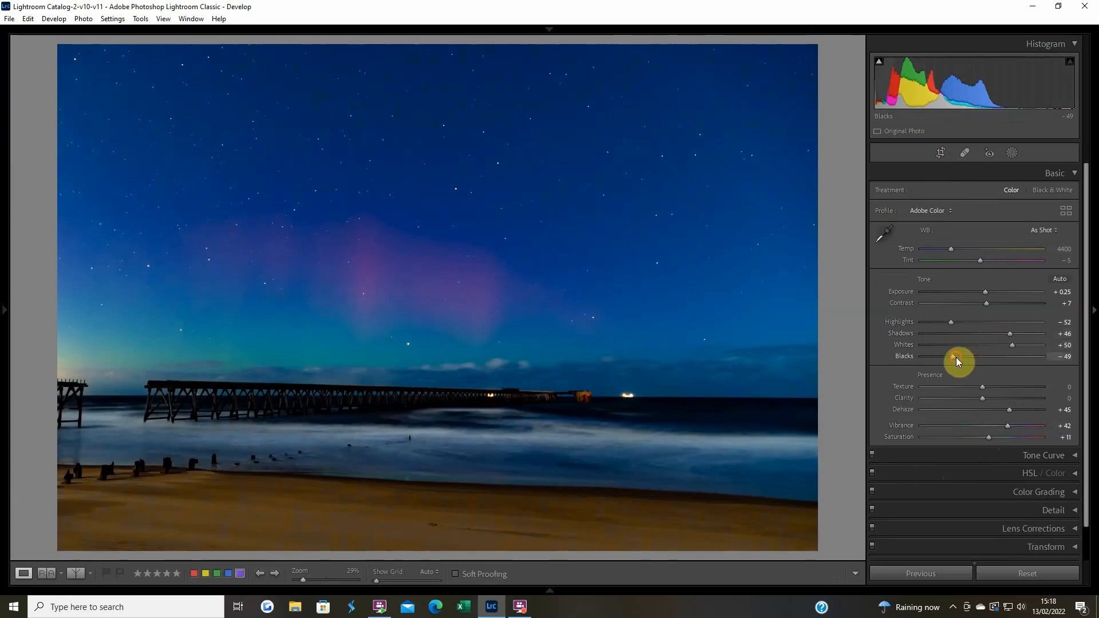
Step: Fine-tune the tonal range with Blacks at −44, Shadows at +31 and Highlights at −32
{"action": "scroll", "coordinate": [956, 357], "scroll_direction": "down", "scroll_amount": 2}
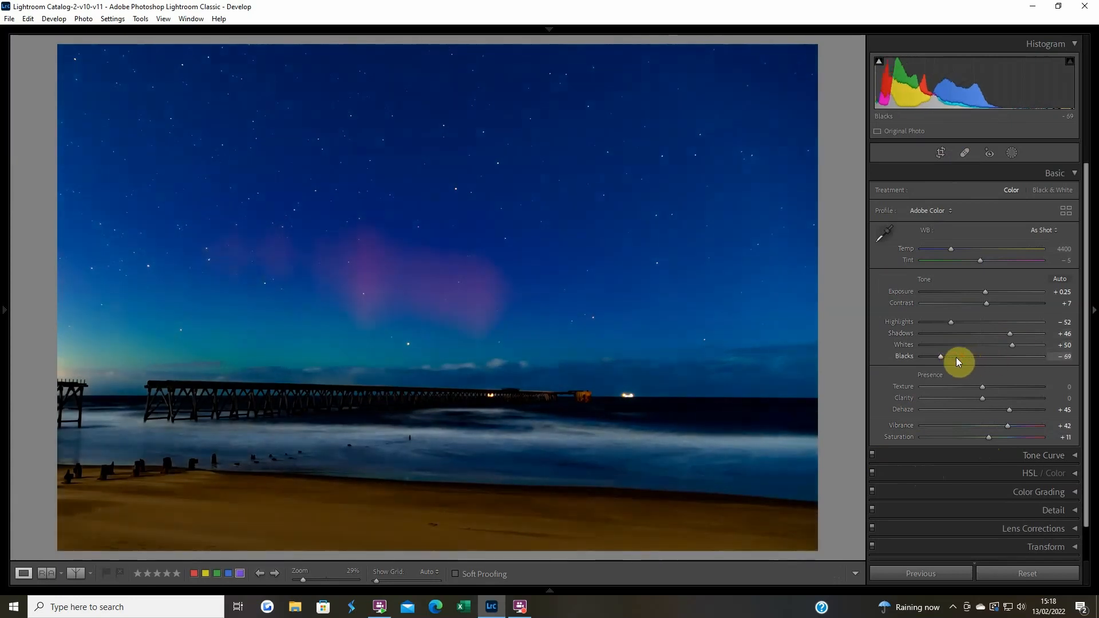
{"action": "scroll", "coordinate": [956, 357], "scroll_direction": "up", "scroll_amount": 2}
{"action": "scroll", "coordinate": [956, 357], "scroll_direction": "up", "scroll_amount": 2}
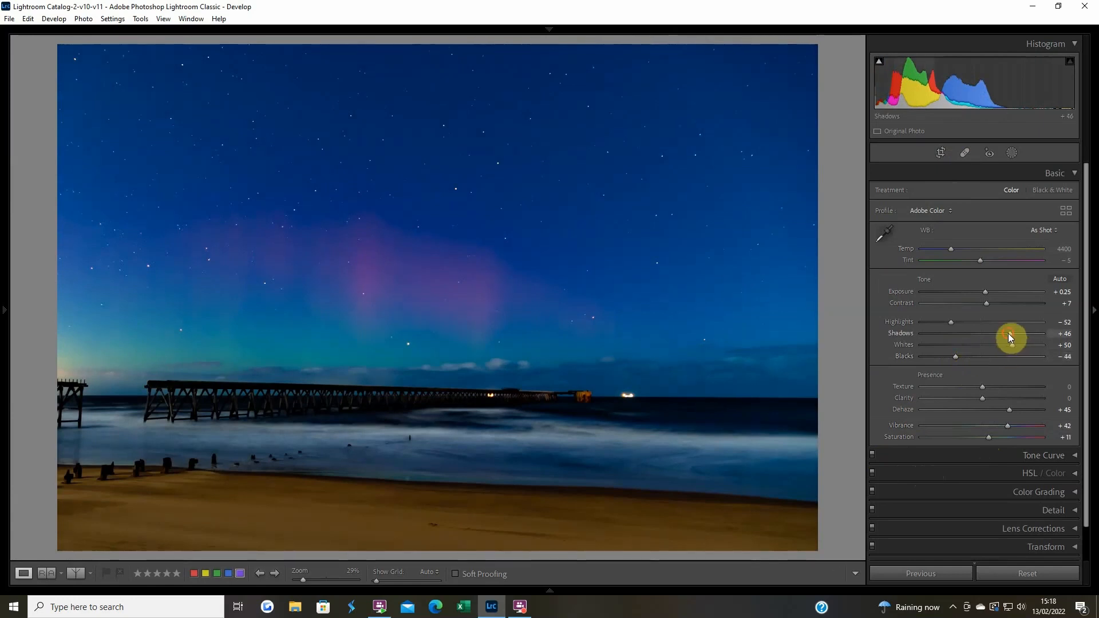
{"action": "scroll", "coordinate": [1008, 333], "scroll_direction": "down", "scroll_amount": 3}
{"action": "scroll", "coordinate": [951, 320], "scroll_direction": "up", "scroll_amount": 1}
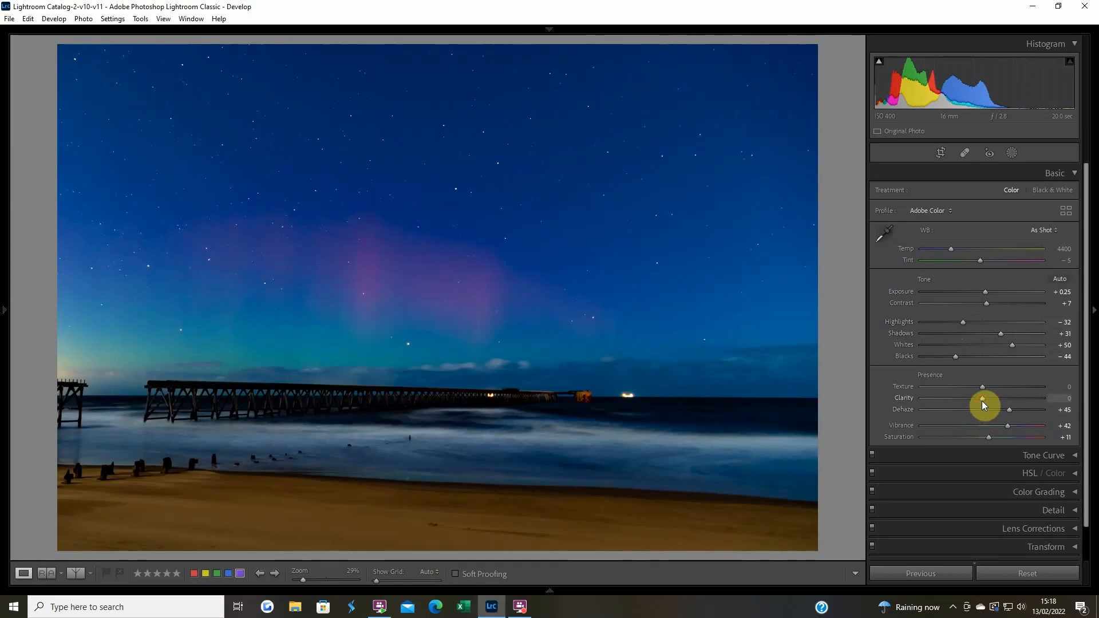
Step: Set Clarity to +40 and reset Contrast to 0
{"action": "scroll", "coordinate": [981, 401], "scroll_direction": "up", "scroll_amount": 6}
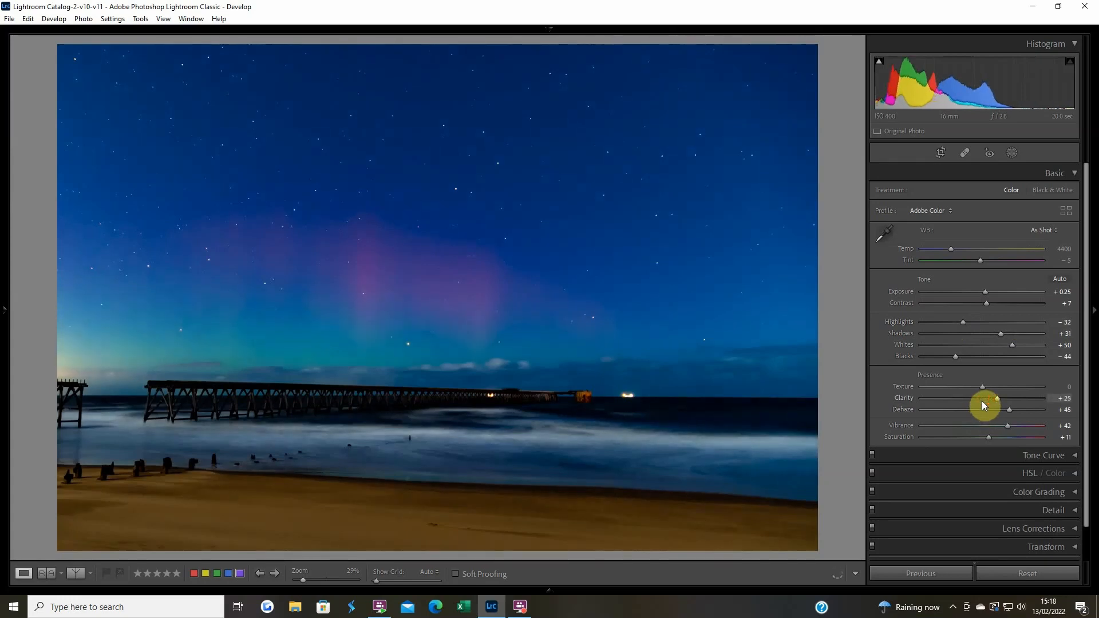
{"action": "scroll", "coordinate": [981, 401], "scroll_direction": "up", "scroll_amount": 1}
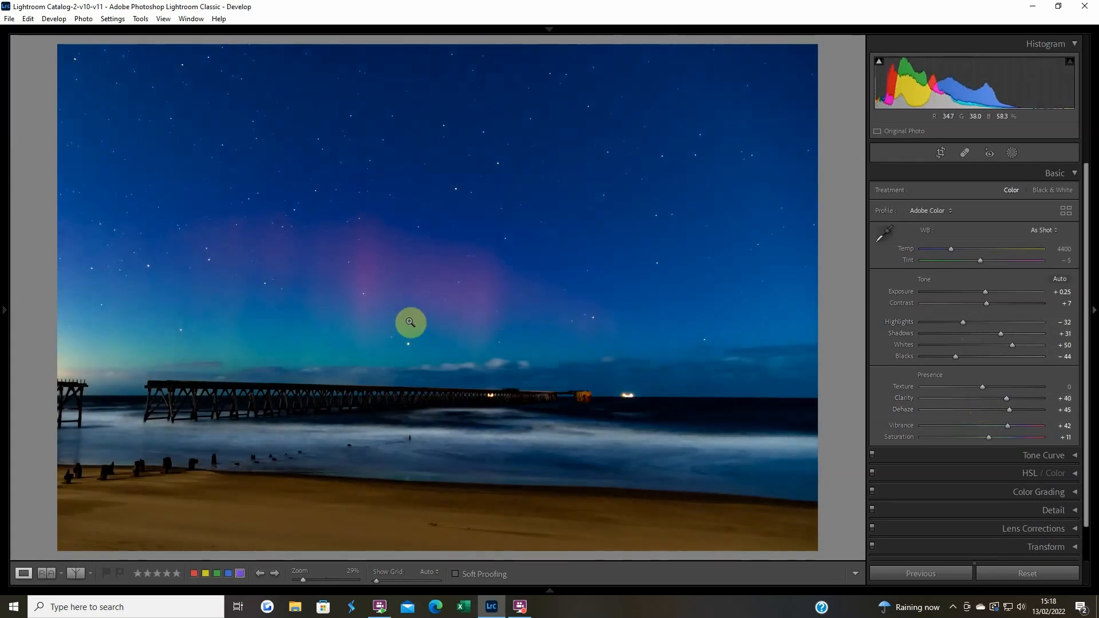
{"action": "double_click", "coordinate": [984, 303]}
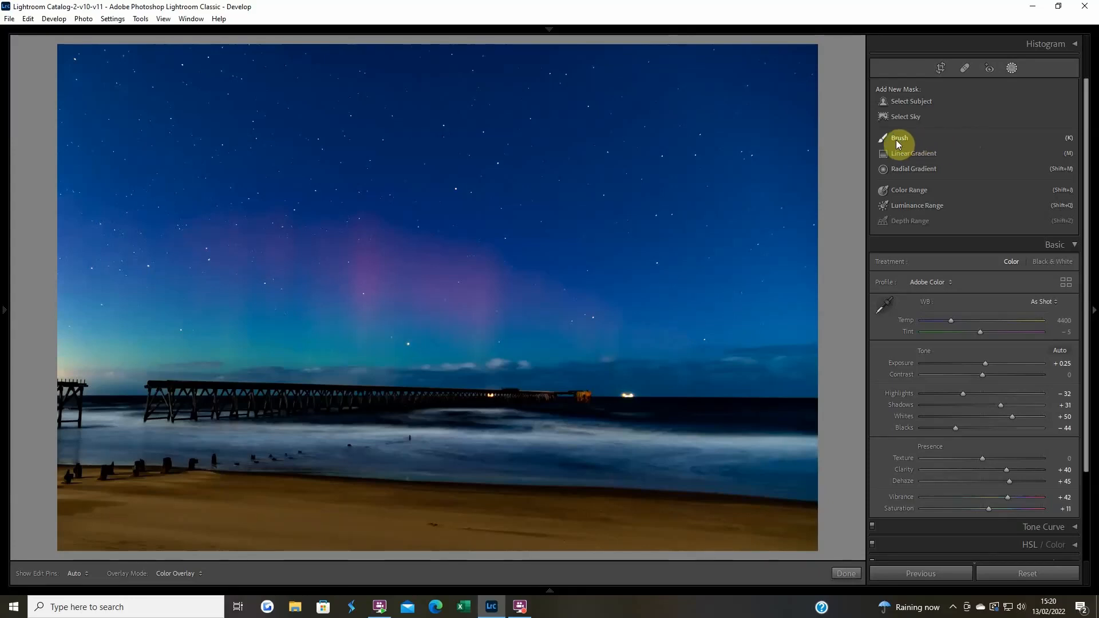
Step: Create a brush mask with size 43.2 and feather 100, and paint it across the upper sky above the aurora
{"action": "left_click", "coordinate": [898, 140]}
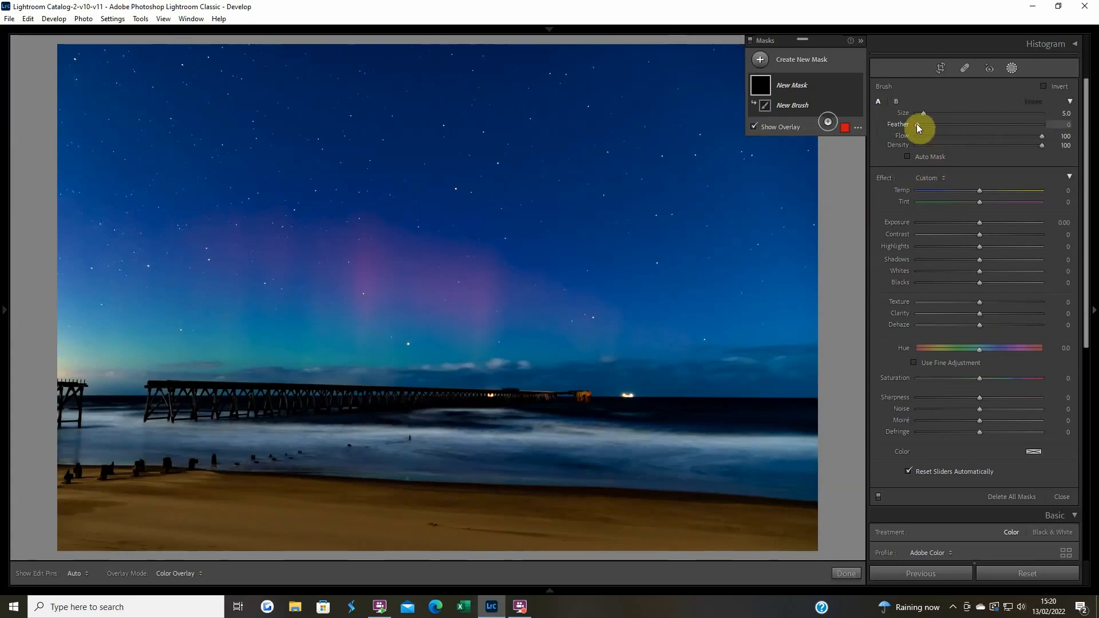
{"action": "left_click_drag", "start_coordinate": [917, 127], "coordinate": [1043, 127]}
{"action": "left_click_drag", "start_coordinate": [923, 113], "coordinate": [970, 117]}
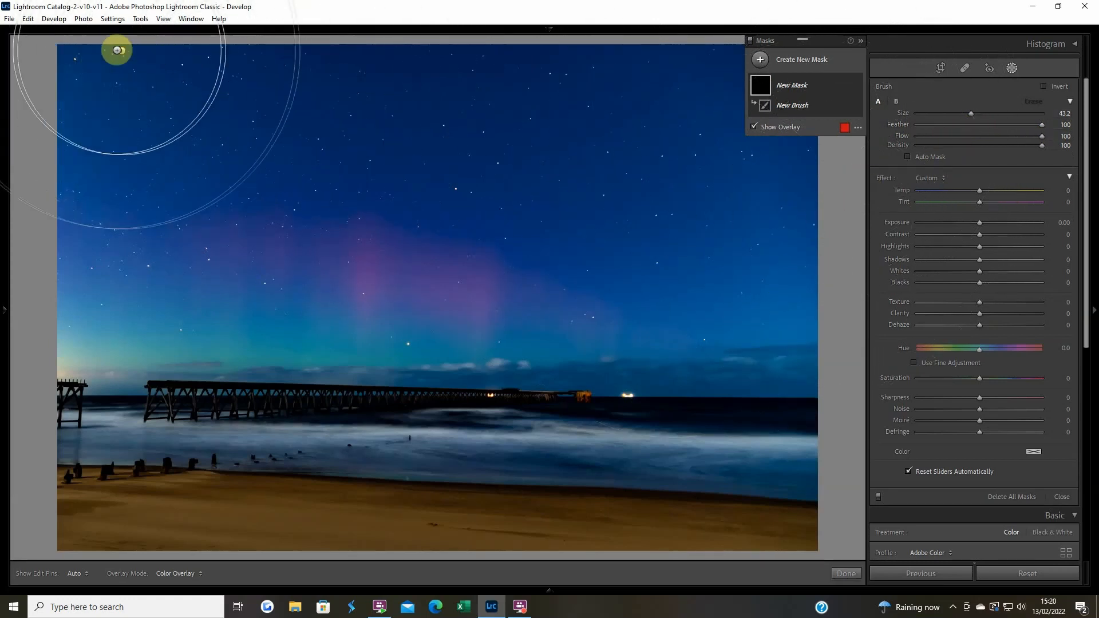
{"action": "key", "text": "h"}
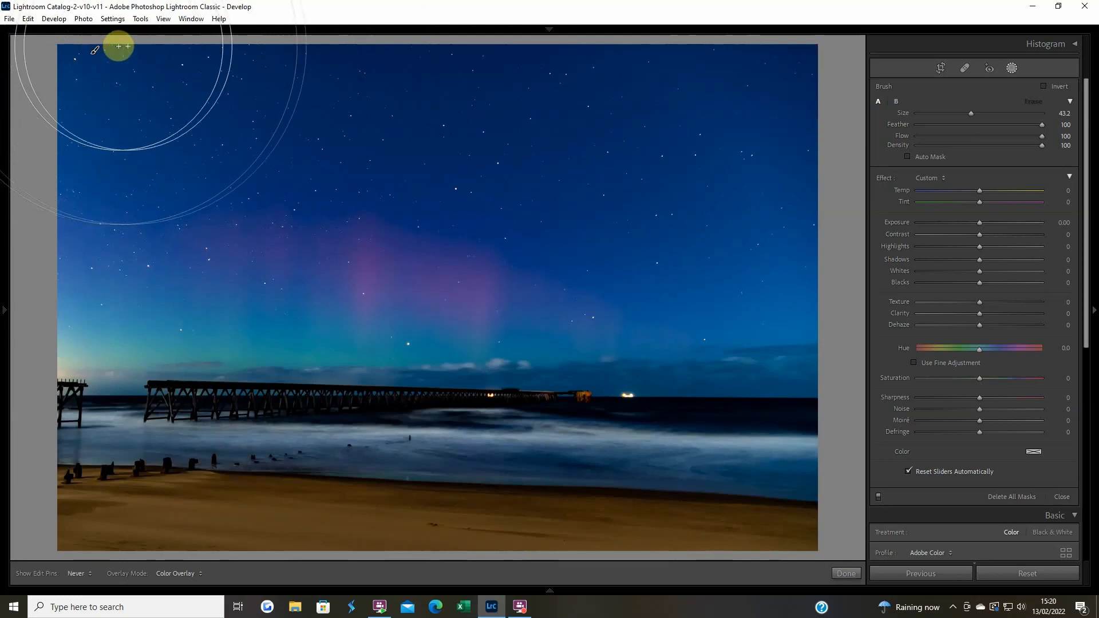
{"action": "mouse_move", "coordinate": [119, 46]}
{"action": "left_mouse_down"}
{"action": "mouse_move", "coordinate": [610, 115]}
{"action": "mouse_move", "coordinate": [843, 209]}
{"action": "mouse_move", "coordinate": [812, 139]}
{"action": "mouse_move", "coordinate": [742, 93]}
{"action": "mouse_move", "coordinate": [787, 97]}
{"action": "mouse_move", "coordinate": [230, 13]}
{"action": "left_mouse_up"}
{"action": "key", "text": "h"}
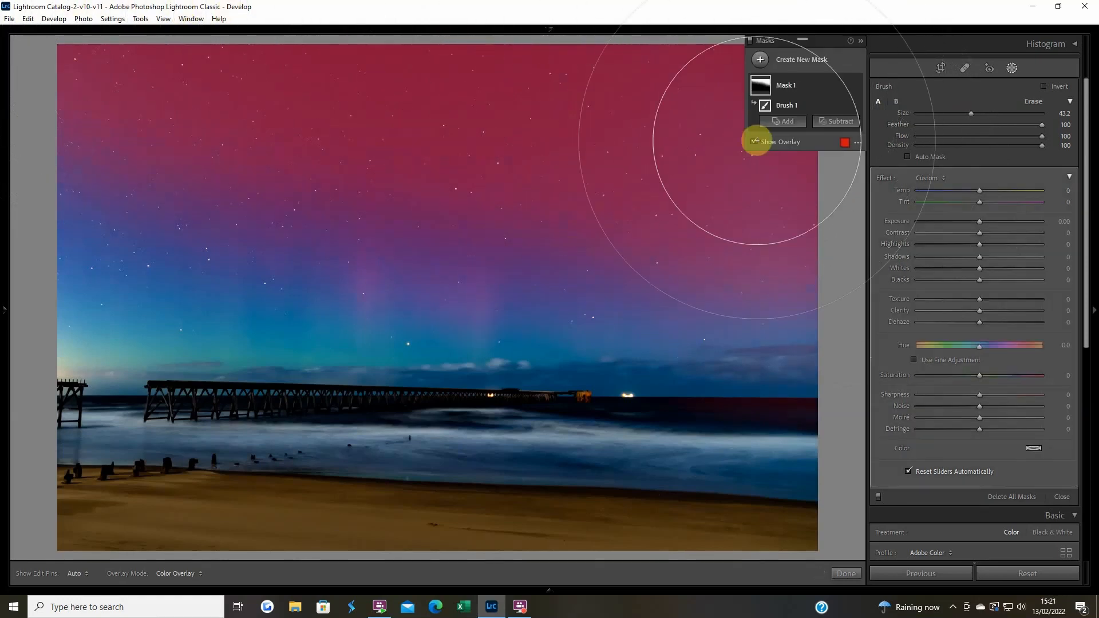
Step: Check the sky mask's coverage with its overlay off and on, and reduce the brush size to 11.6
{"action": "left_click", "coordinate": [756, 143]}
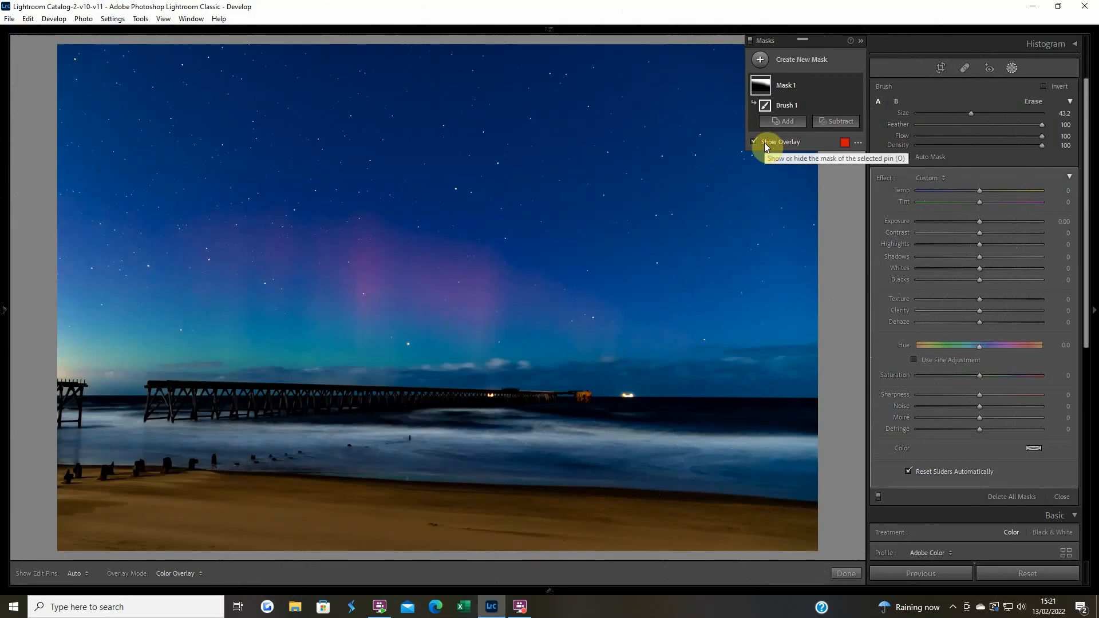
{"action": "left_click", "coordinate": [765, 144]}
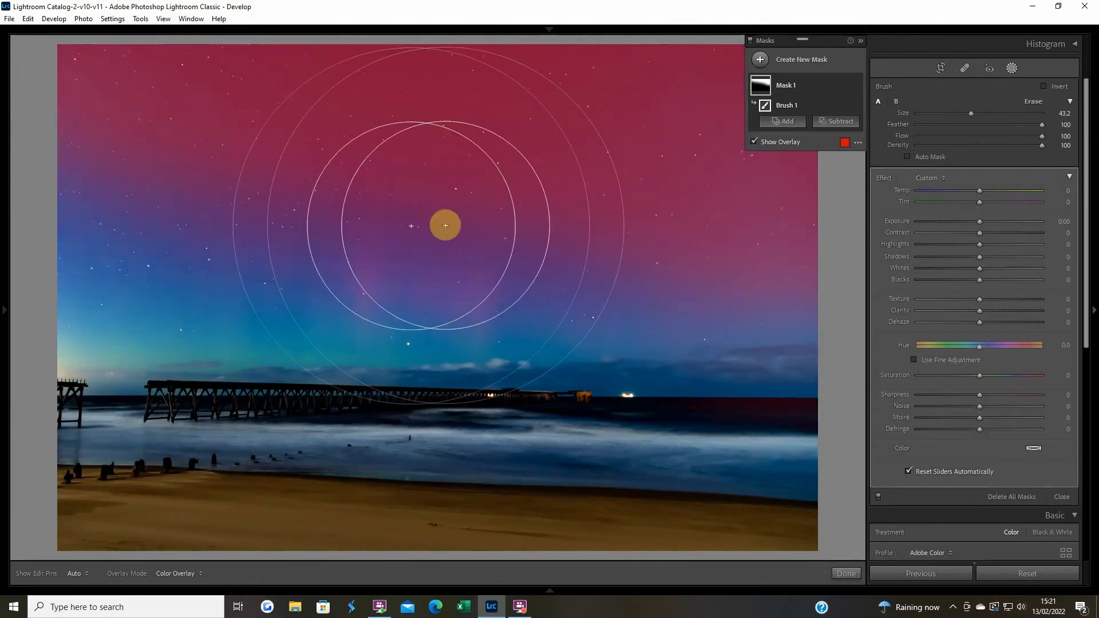
{"action": "left_click", "coordinate": [767, 118]}
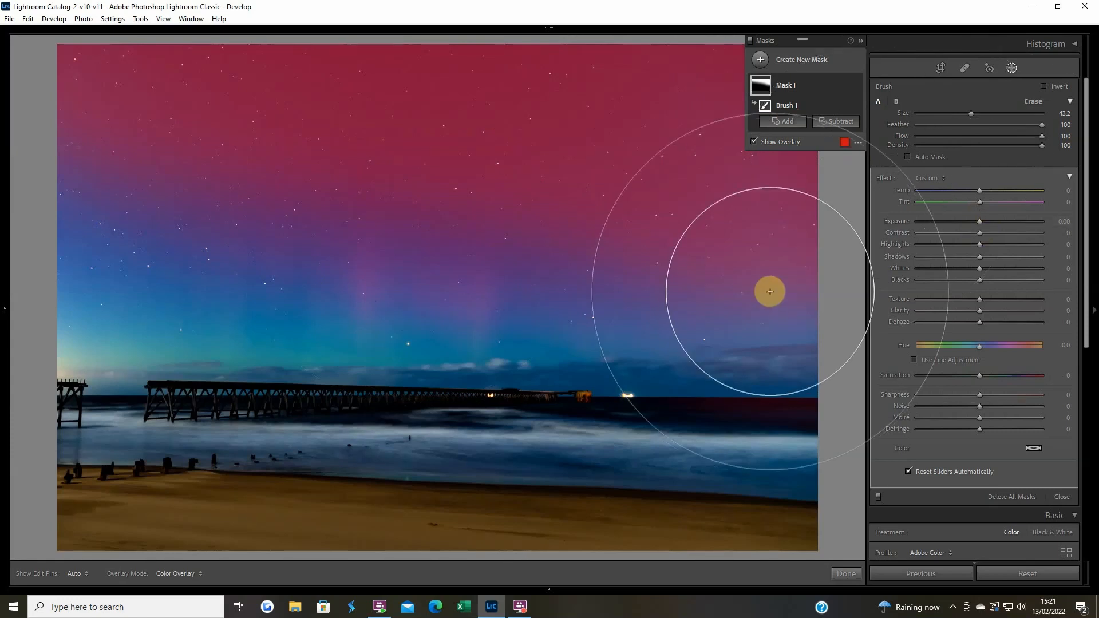
{"action": "left_click_drag", "start_coordinate": [970, 113], "coordinate": [911, 111]}
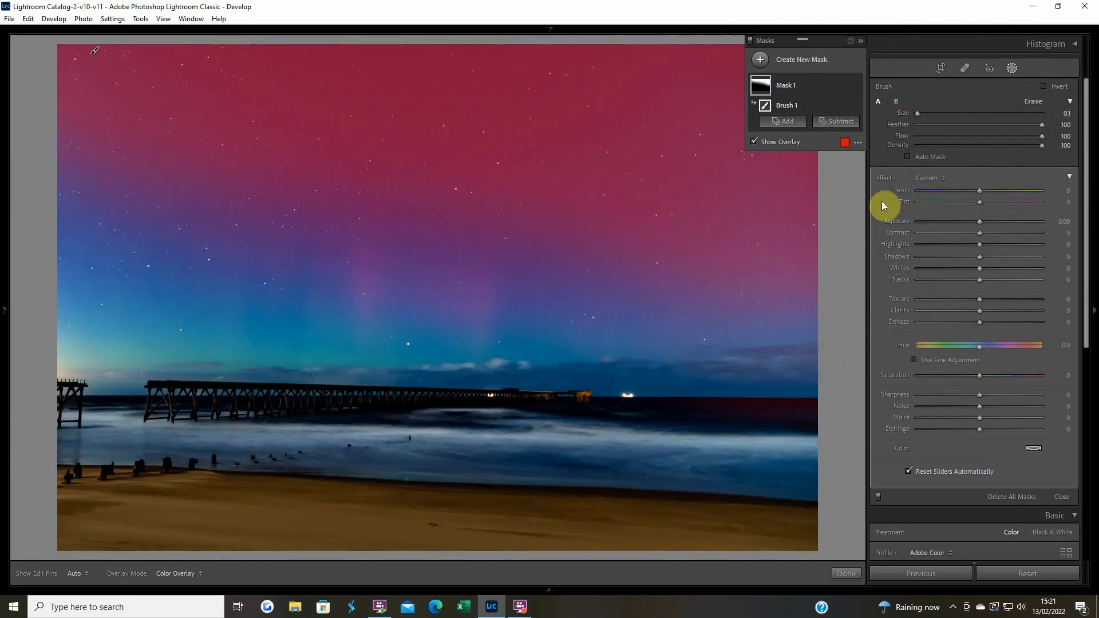
{"action": "left_click_drag", "start_coordinate": [916, 114], "coordinate": [931, 112]}
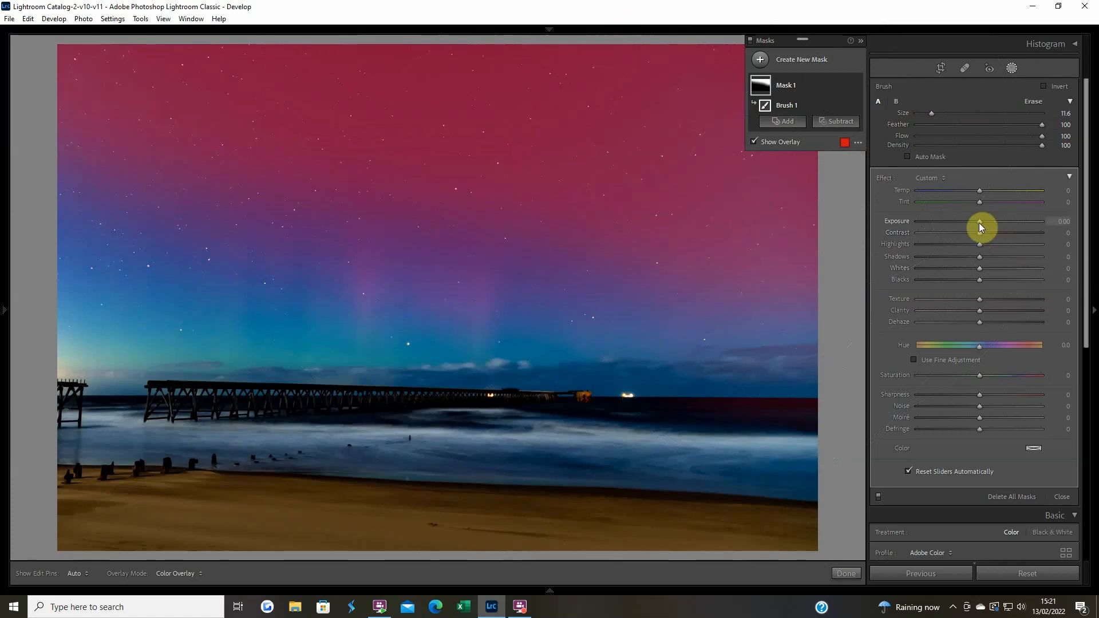
Step: Hide the mask overlay and darken the masked upper sky by setting the mask's Exposure to −0.70
{"action": "left_click", "coordinate": [754, 142]}
{"action": "left_click", "coordinate": [752, 143]}
{"action": "left_click", "coordinate": [757, 143]}
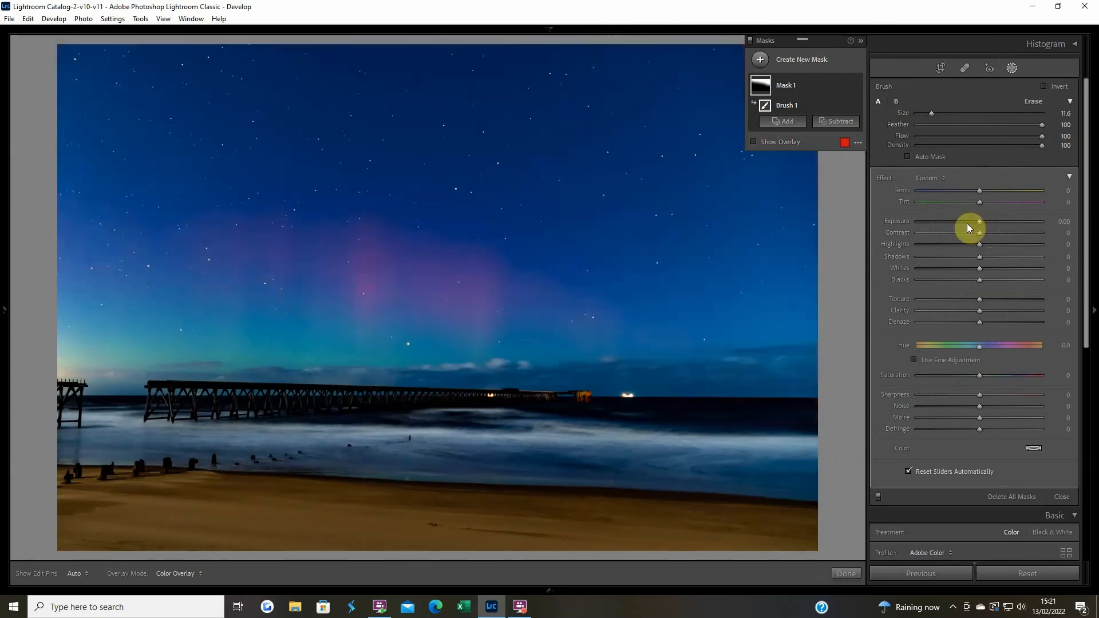
{"action": "key", "text": "Down"}
{"action": "key", "text": "Down"}
{"action": "key", "text": "Down"}
{"action": "key", "text": "Down"}
{"action": "key", "text": "Down"}
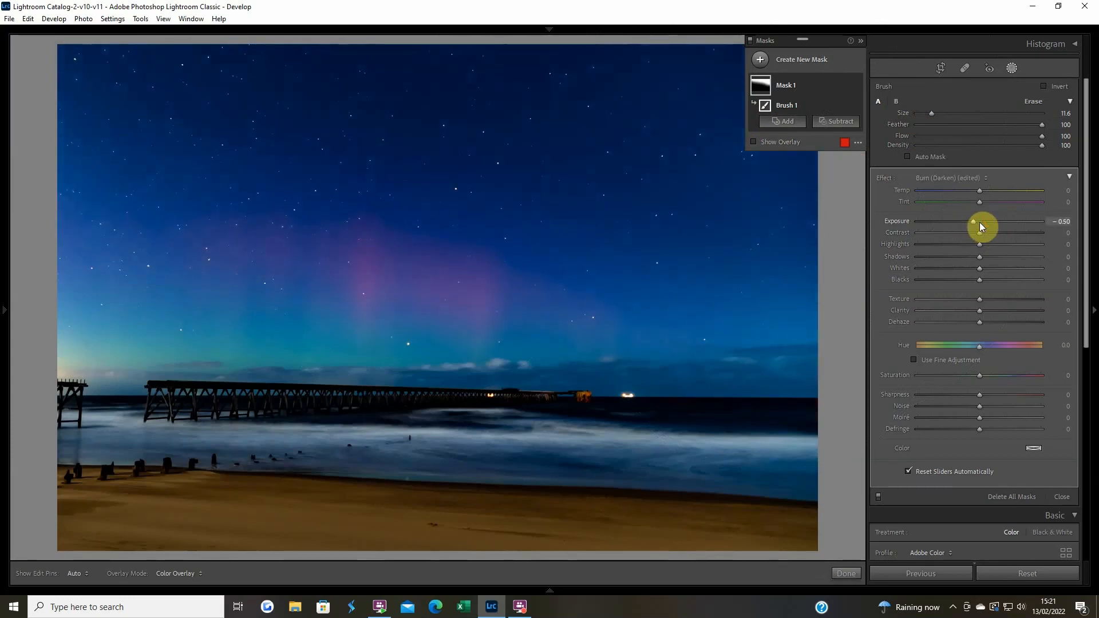
{"action": "key", "text": "Down"}
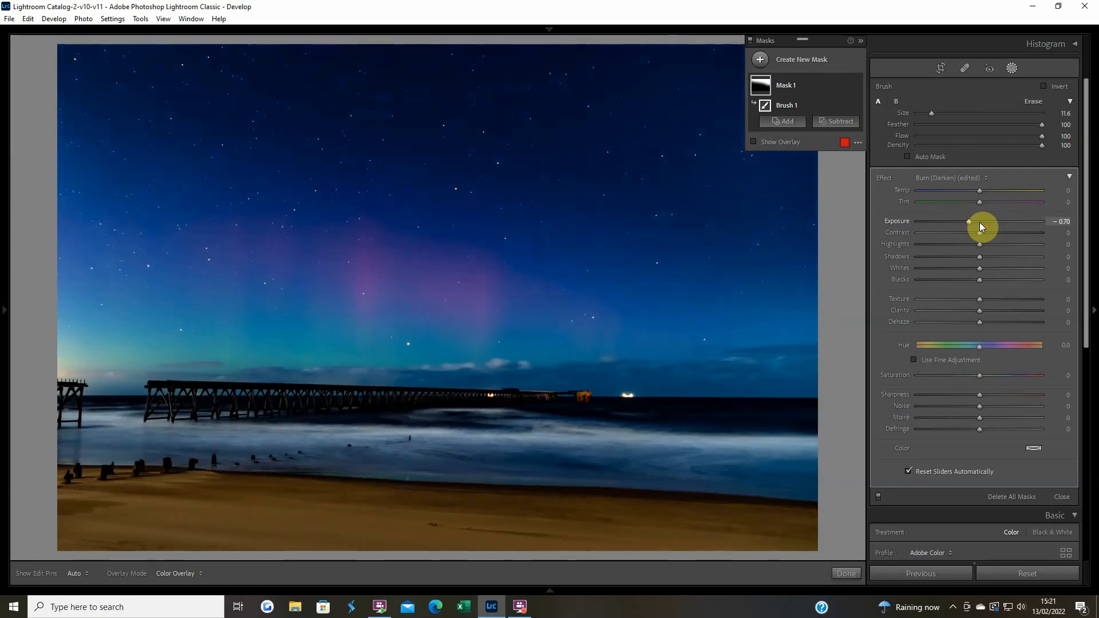
Step: Set the upper-sky mask's Exposure to −1.00, Highlights 18, Shadows −17, Whites 8, Blacks −13 and Dehaze 22, and finish the mask
{"action": "key", "text": "Down"}
{"action": "key", "text": "Down"}
{"action": "key", "text": "Down"}
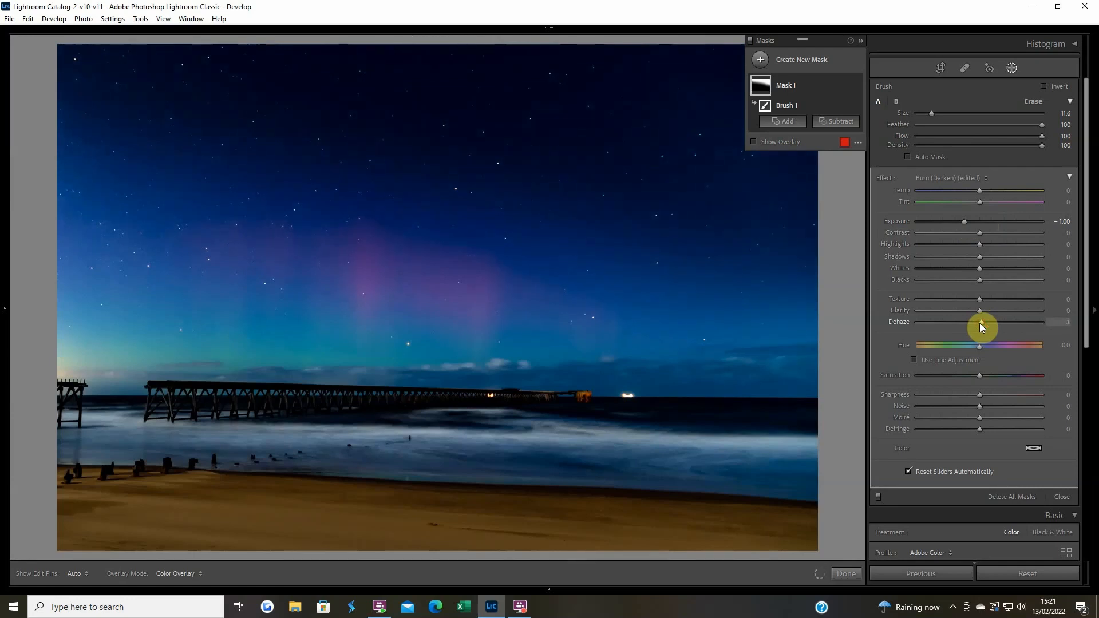
{"action": "left_click_drag", "start_coordinate": [981, 323], "coordinate": [981, 324]}
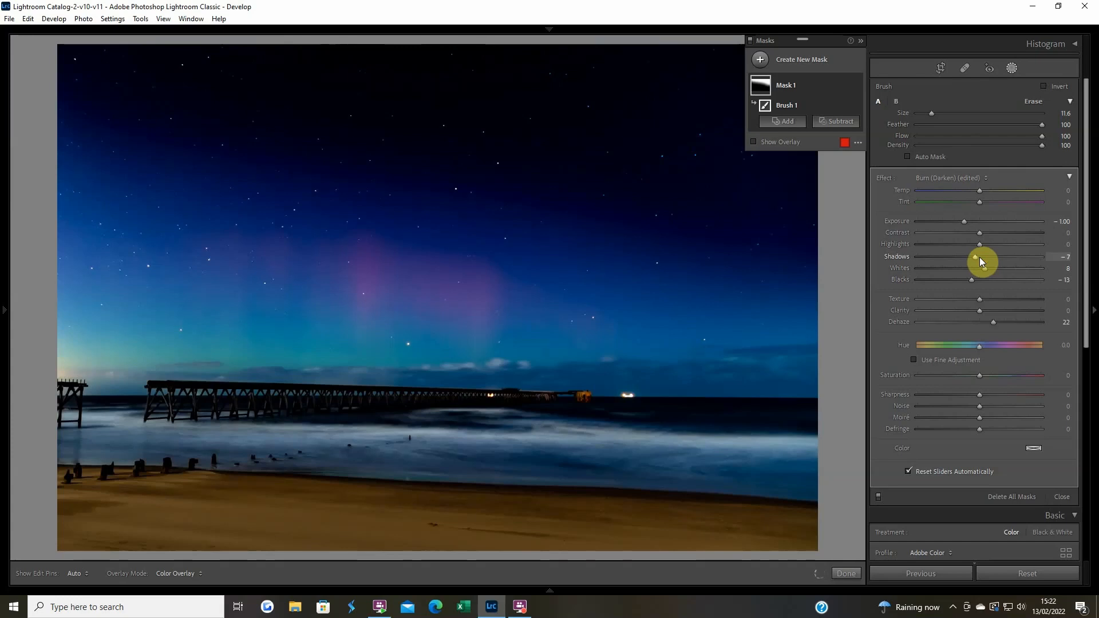
{"action": "scroll", "coordinate": [980, 257], "scroll_direction": "down", "scroll_amount": 3}
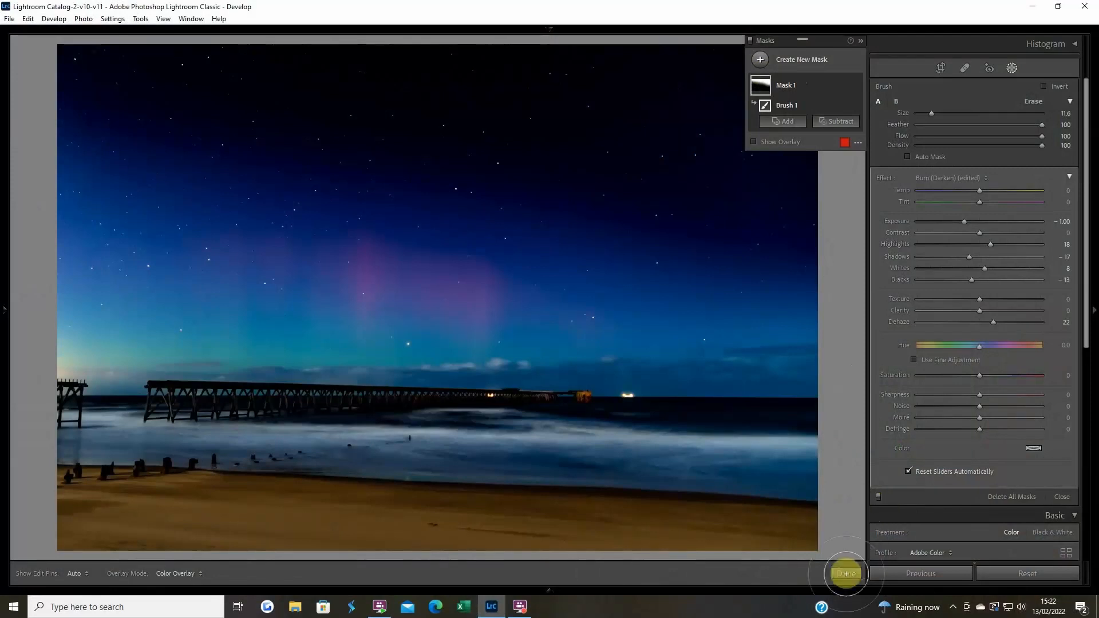
{"action": "left_click", "coordinate": [846, 574]}
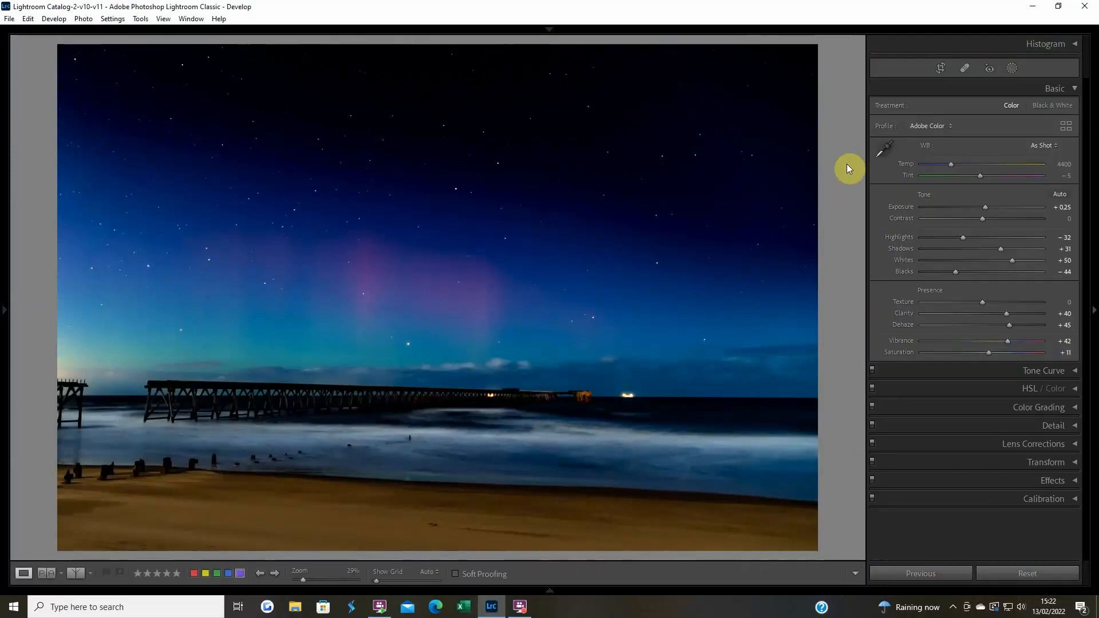
Step: Create a second brush mask and set its brush size to 5.6 with feather 100
{"action": "left_click", "coordinate": [1013, 71]}
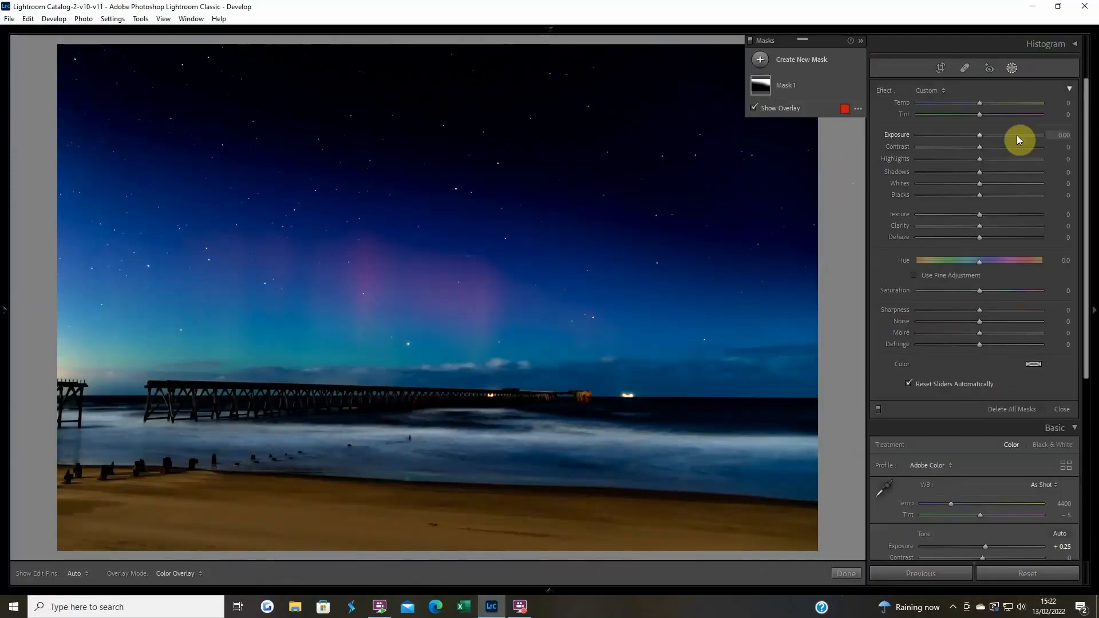
{"action": "left_click", "coordinate": [784, 64]}
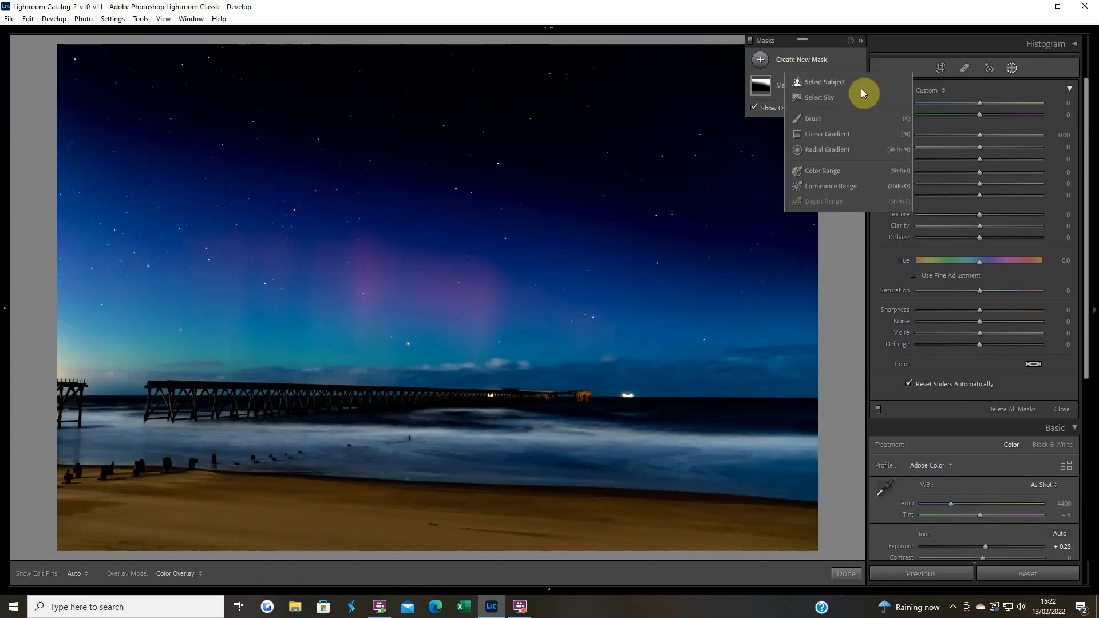
{"action": "key", "text": "Escape"}
{"action": "key", "text": "k"}
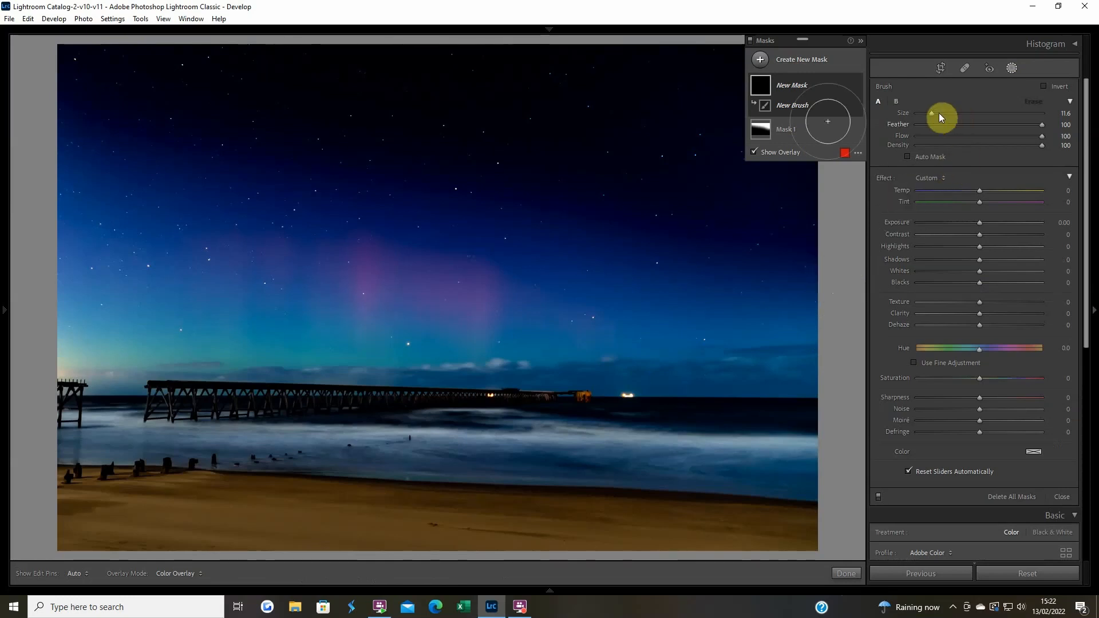
{"action": "left_click_drag", "start_coordinate": [939, 112], "coordinate": [930, 112]}
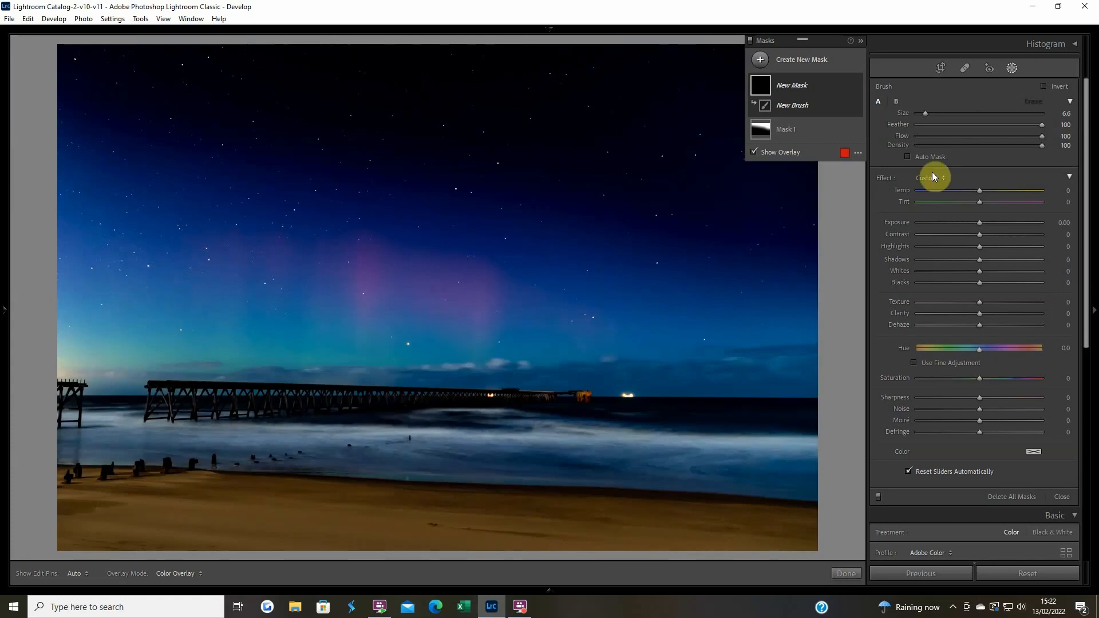
{"action": "left_click_drag", "start_coordinate": [926, 113], "coordinate": [924, 114]}
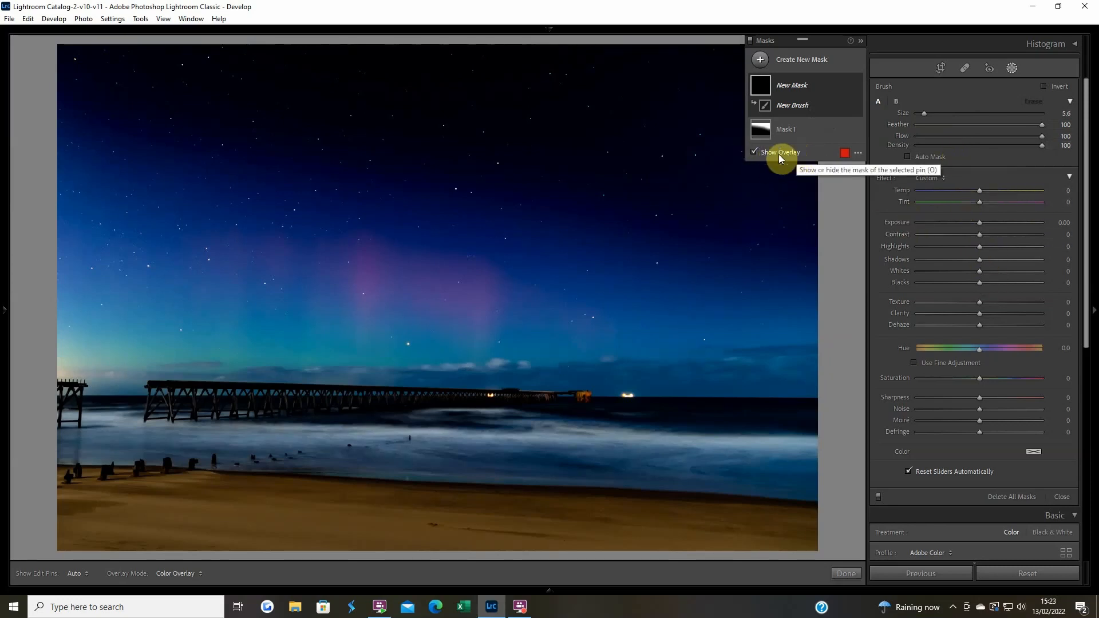
Step: Review the mask overlay modes and the overlay colour settings
{"action": "left_click", "coordinate": [857, 153]}
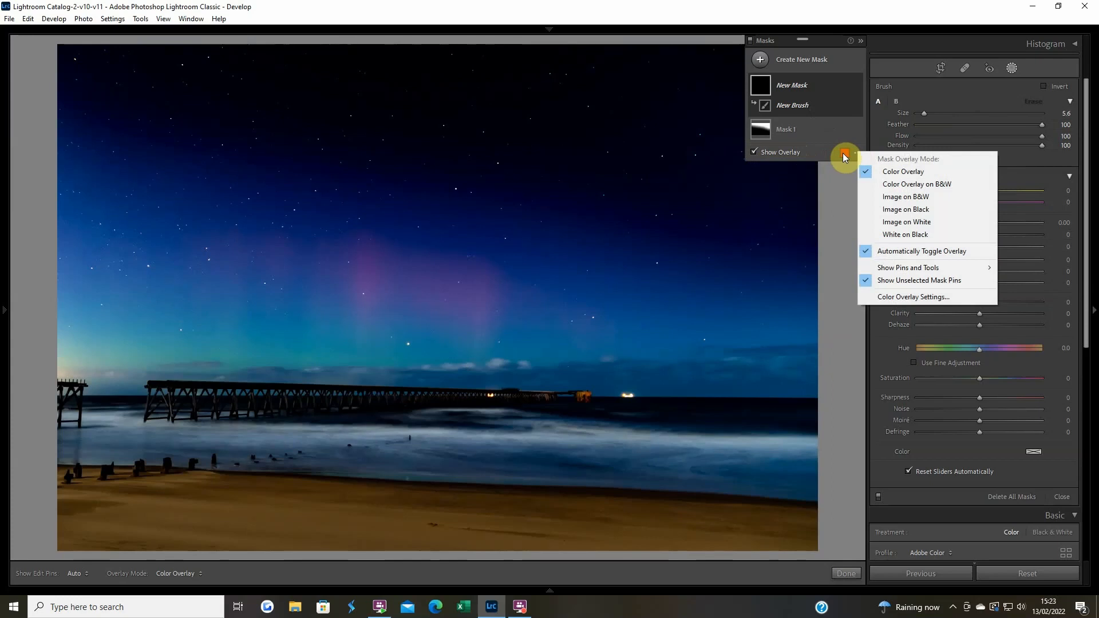
{"action": "left_click", "coordinate": [829, 184]}
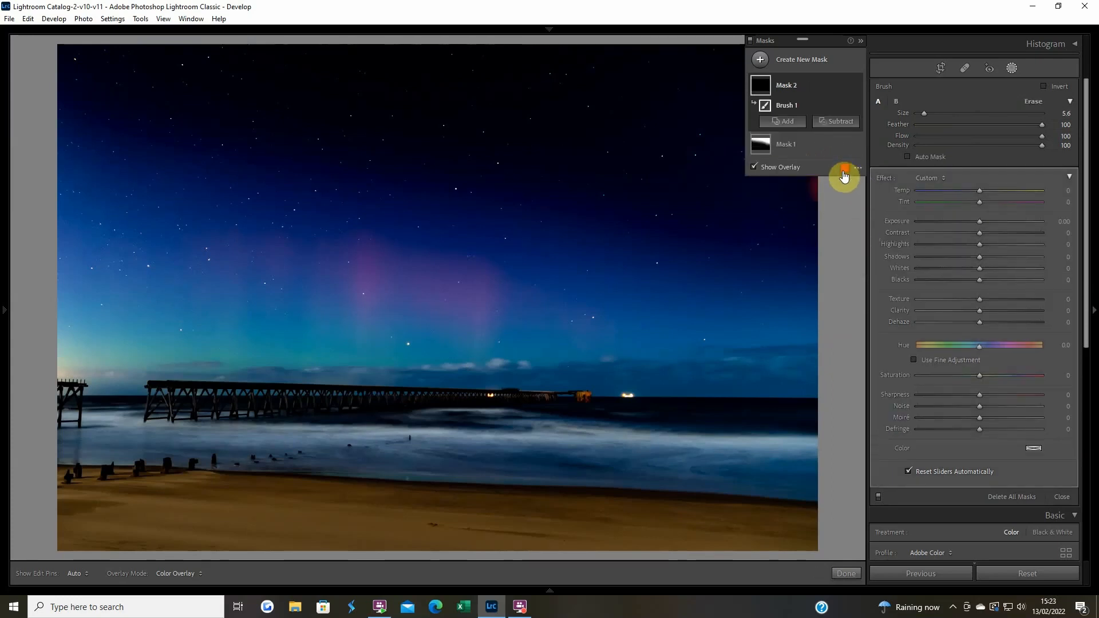
{"action": "left_click", "coordinate": [845, 170]}
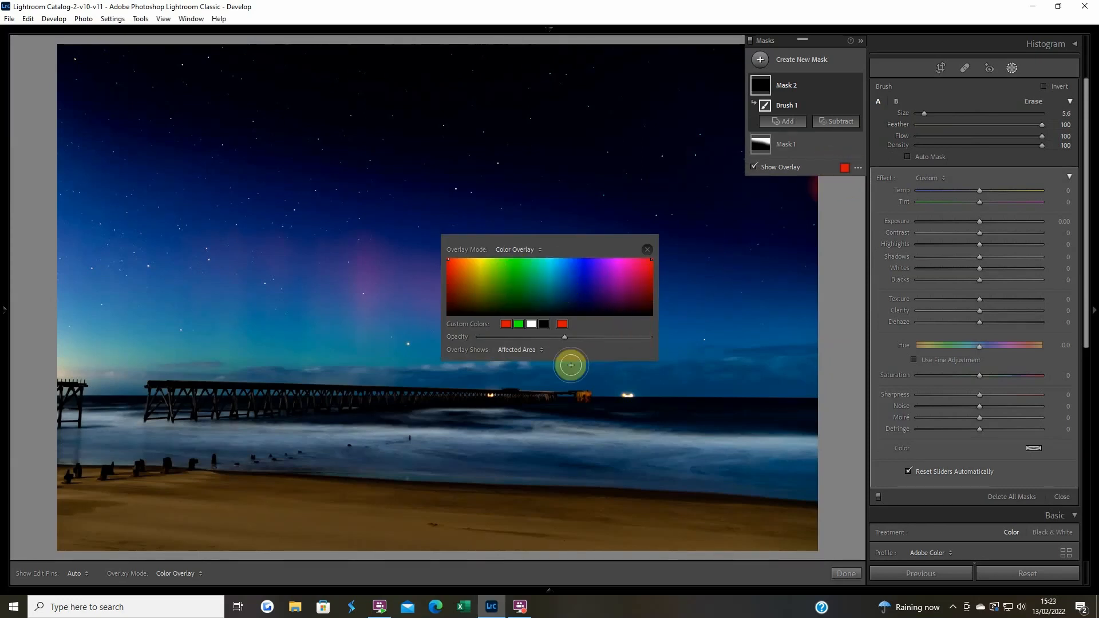
{"action": "left_click", "coordinate": [647, 250]}
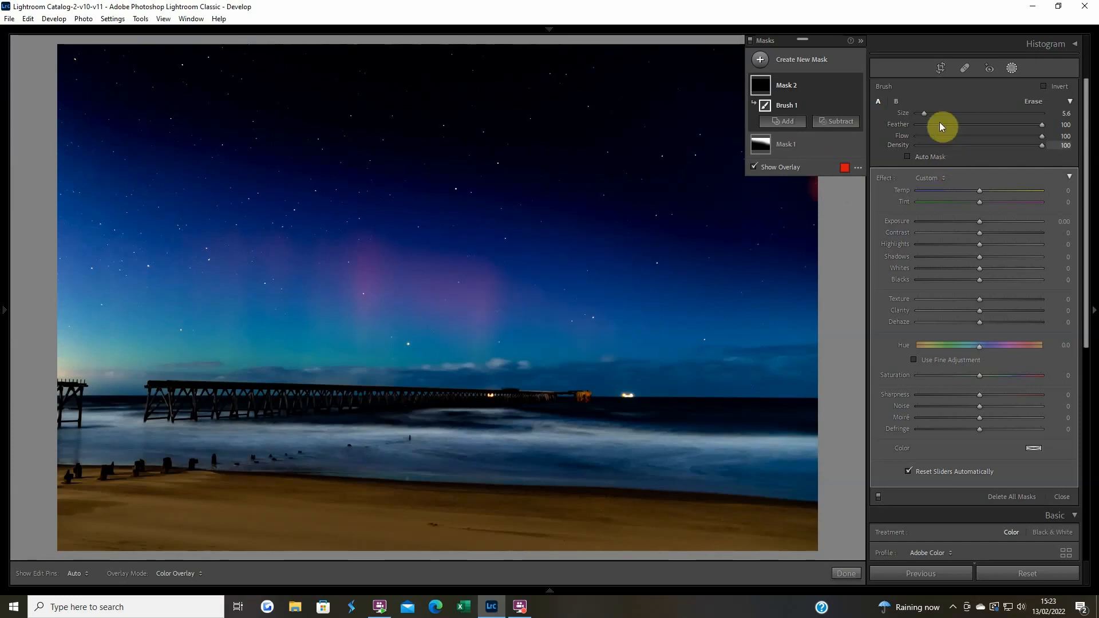
Step: Set the brush size to 6.0 and paint the second mask along the pier and the low sky above the horizon
{"action": "left_click_drag", "start_coordinate": [925, 112], "coordinate": [929, 112]}
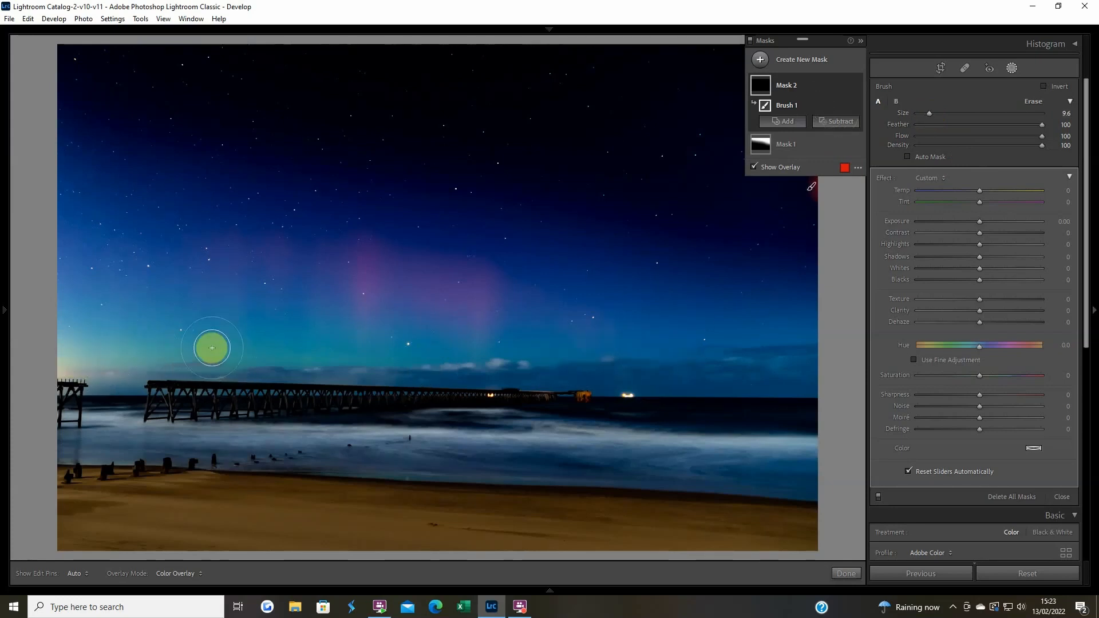
{"action": "scroll", "coordinate": [234, 305], "scroll_direction": "down", "scroll_amount": 1}
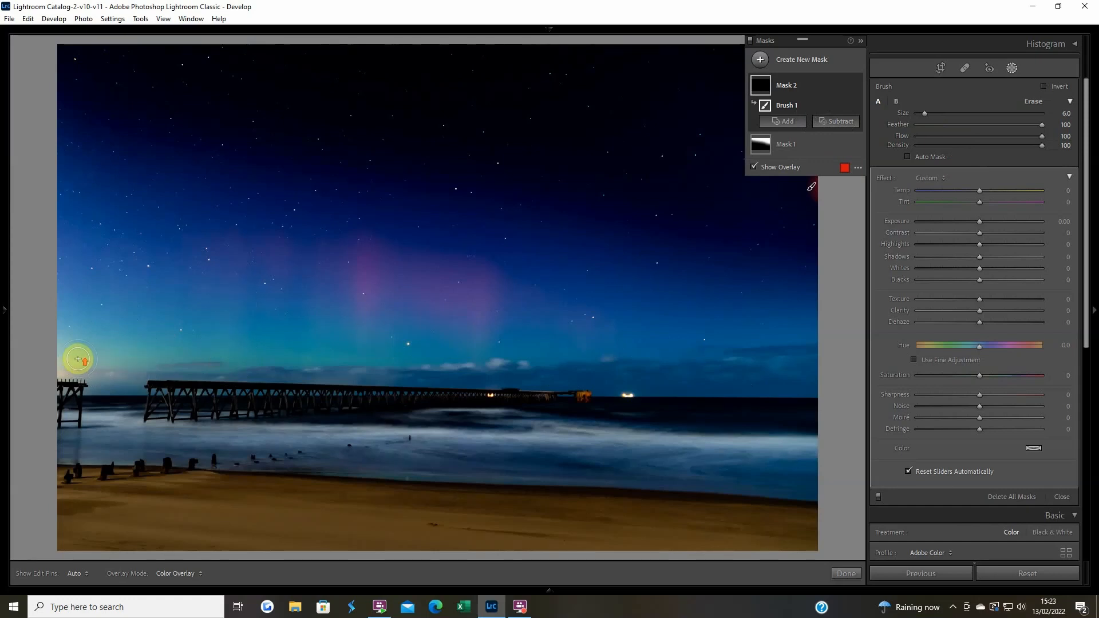
{"action": "mouse_move", "coordinate": [76, 358]}
{"action": "left_mouse_down"}
{"action": "mouse_move", "coordinate": [411, 351]}
{"action": "mouse_move", "coordinate": [541, 360]}
{"action": "mouse_move", "coordinate": [647, 383]}
{"action": "mouse_move", "coordinate": [513, 376]}
{"action": "mouse_move", "coordinate": [480, 360]}
{"action": "mouse_move", "coordinate": [545, 391]}
{"action": "mouse_move", "coordinate": [296, 384]}
{"action": "mouse_move", "coordinate": [175, 374]}
{"action": "mouse_move", "coordinate": [478, 372]}
{"action": "mouse_move", "coordinate": [151, 358]}
{"action": "mouse_move", "coordinate": [71, 376]}
{"action": "mouse_move", "coordinate": [125, 380]}
{"action": "mouse_move", "coordinate": [64, 401]}
{"action": "left_mouse_up"}
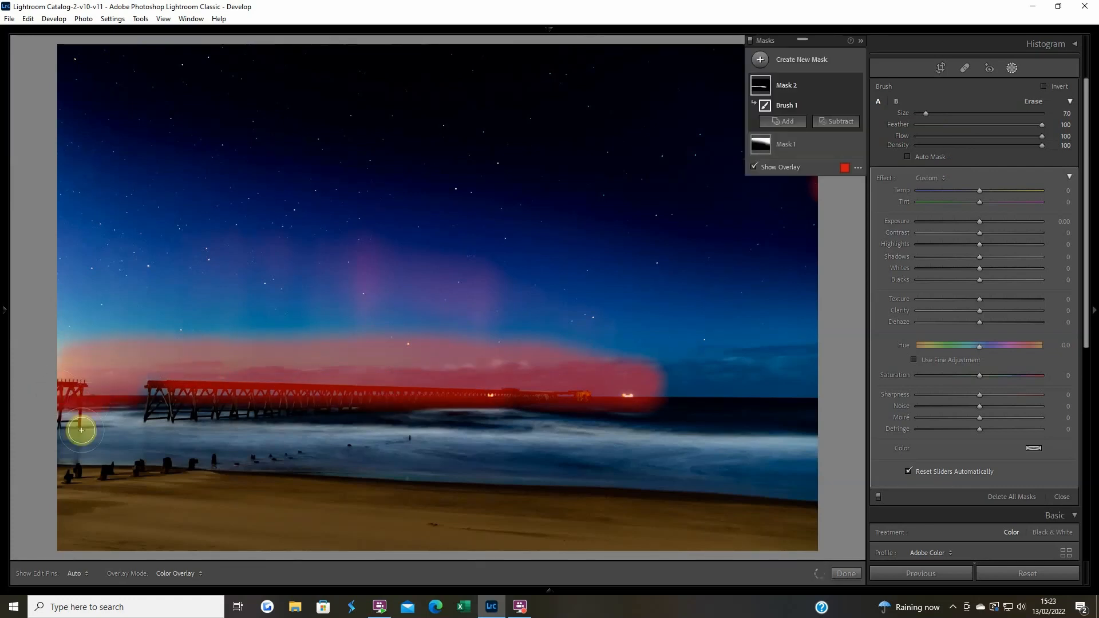
Step: Enlarge the brush to size 17.0 and extend the second mask across the sea and the beach
{"action": "scroll", "coordinate": [80, 431], "scroll_direction": "up", "scroll_amount": 4}
{"action": "scroll", "coordinate": [80, 431], "scroll_direction": "up", "scroll_amount": 6}
{"action": "key", "text": "h"}
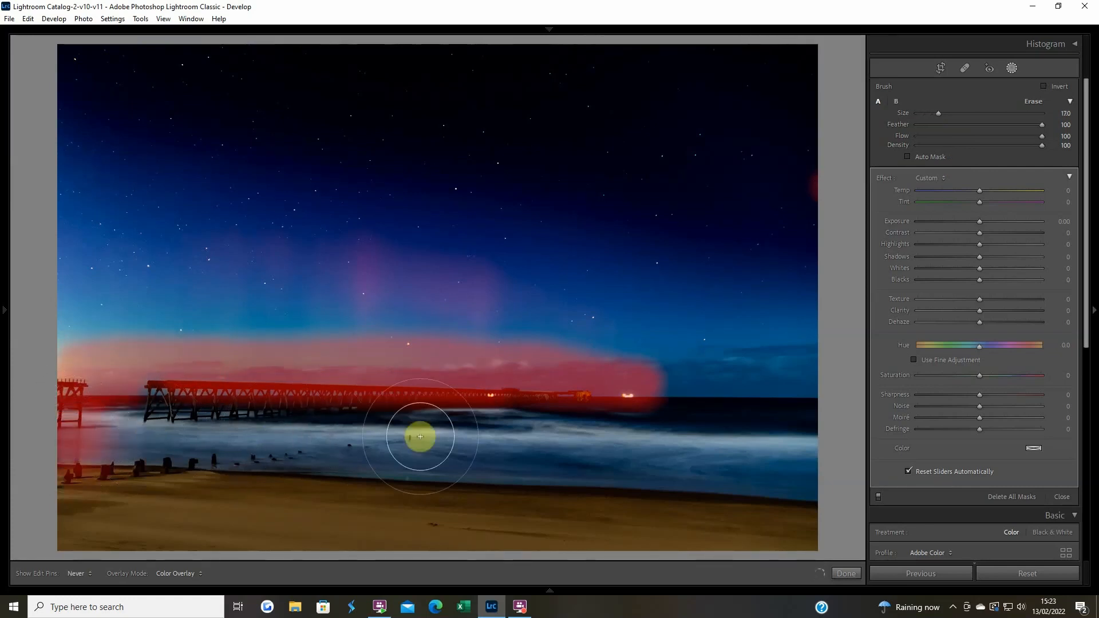
{"action": "mouse_move", "coordinate": [103, 436]}
{"action": "left_mouse_down"}
{"action": "mouse_move", "coordinate": [139, 518]}
{"action": "mouse_move", "coordinate": [326, 530]}
{"action": "mouse_move", "coordinate": [611, 510]}
{"action": "mouse_move", "coordinate": [583, 534]}
{"action": "mouse_move", "coordinate": [810, 461]}
{"action": "mouse_move", "coordinate": [613, 446]}
{"action": "mouse_move", "coordinate": [699, 405]}
{"action": "mouse_move", "coordinate": [783, 397]}
{"action": "mouse_move", "coordinate": [547, 412]}
{"action": "mouse_move", "coordinate": [745, 385]}
{"action": "mouse_move", "coordinate": [678, 445]}
{"action": "left_mouse_up"}
{"action": "mouse_move", "coordinate": [12, 412]}
{"action": "left_mouse_down"}
{"action": "mouse_move", "coordinate": [116, 384]}
{"action": "mouse_move", "coordinate": [253, 386]}
{"action": "mouse_move", "coordinate": [558, 428]}
{"action": "left_mouse_up"}
Step: Reduce the brush to size 4.0 and paint vertical mask streaks upward over the individual aurora beams
{"action": "scroll", "coordinate": [415, 430], "scroll_direction": "down", "scroll_amount": 8}
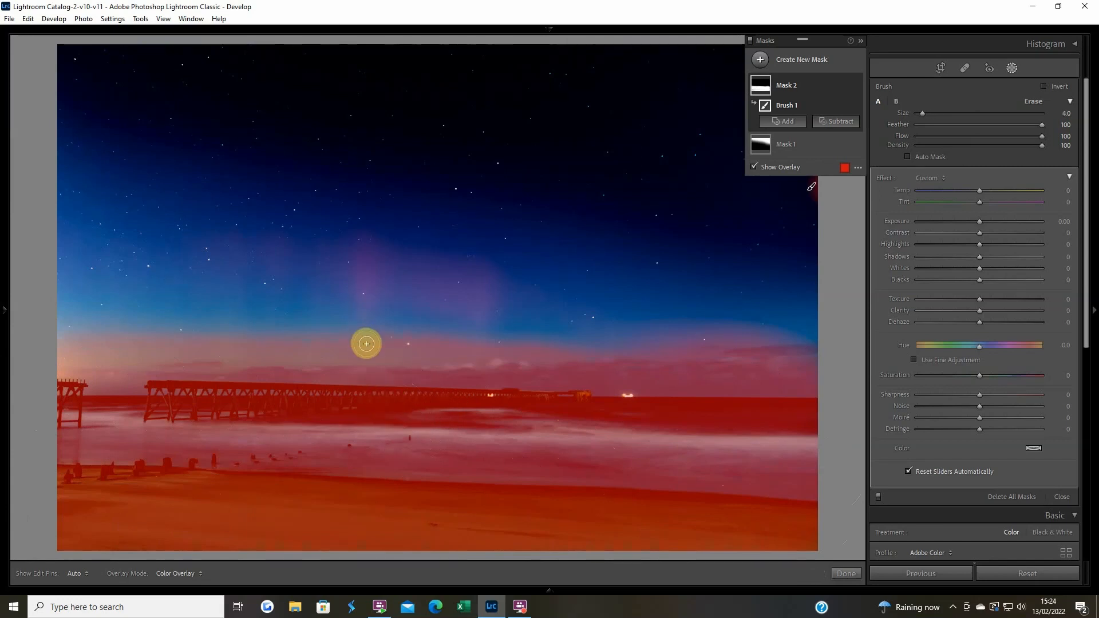
{"action": "key", "text": "h"}
{"action": "mouse_move", "coordinate": [366, 316]}
{"action": "left_mouse_down"}
{"action": "mouse_move", "coordinate": [368, 261]}
{"action": "mouse_move", "coordinate": [355, 342]}
{"action": "left_mouse_up"}
{"action": "key", "text": "h"}
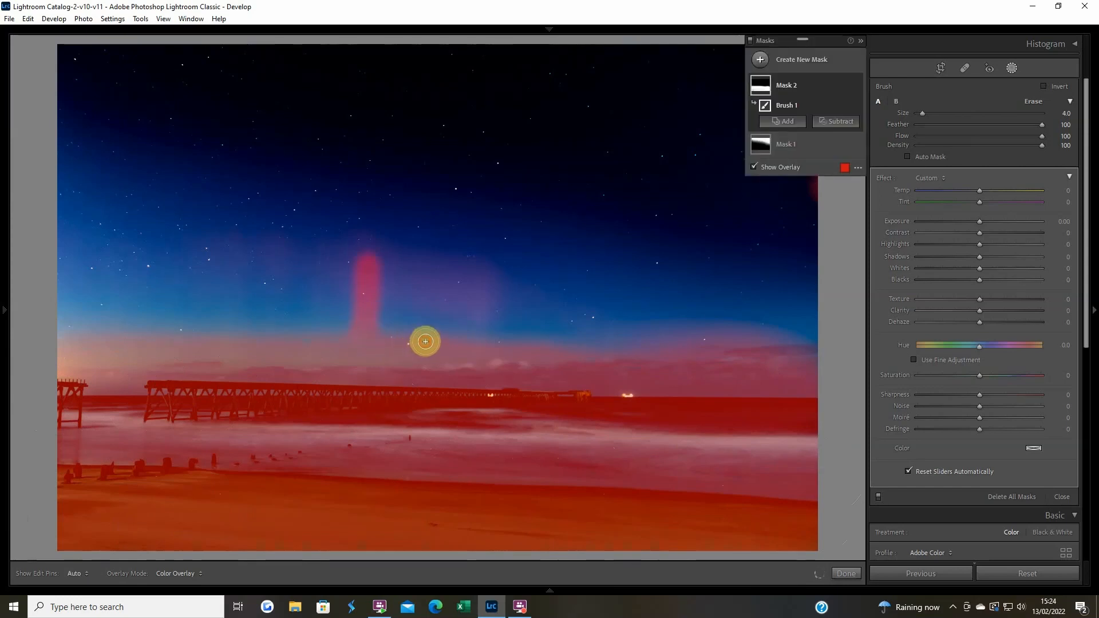
{"action": "mouse_move", "coordinate": [424, 344]}
{"action": "left_mouse_down"}
{"action": "mouse_move", "coordinate": [426, 302]}
{"action": "mouse_move", "coordinate": [450, 283]}
{"action": "left_mouse_up"}
{"action": "mouse_move", "coordinate": [458, 355]}
{"action": "left_mouse_down"}
{"action": "mouse_move", "coordinate": [462, 280]}
{"action": "mouse_move", "coordinate": [478, 336]}
{"action": "mouse_move", "coordinate": [483, 279]}
{"action": "left_mouse_up"}
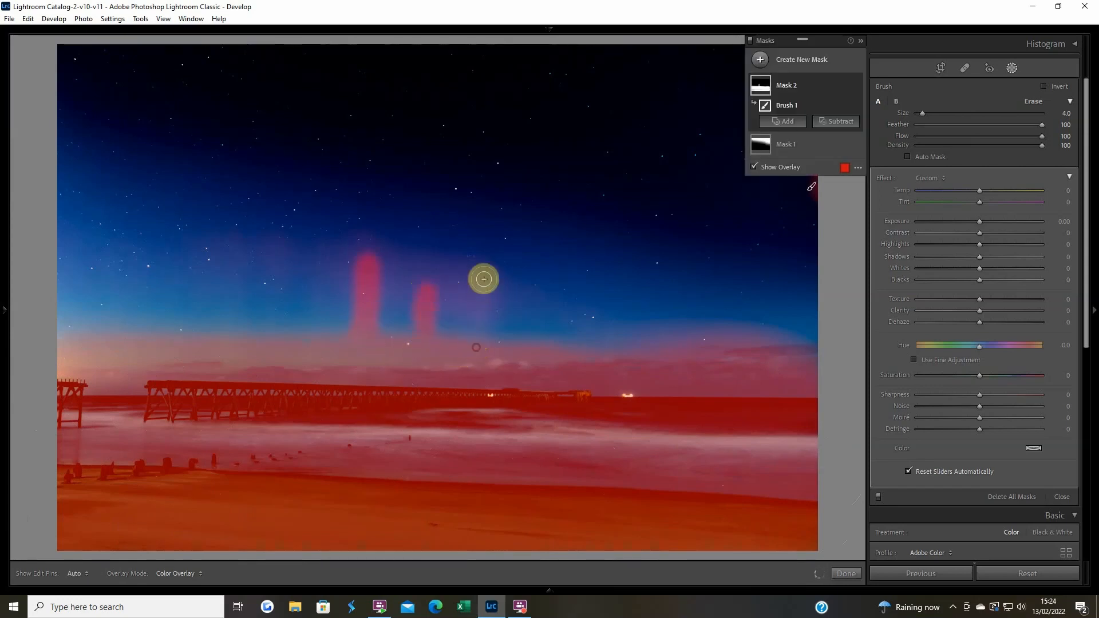
{"action": "left_click_drag", "start_coordinate": [479, 344], "coordinate": [481, 291]}
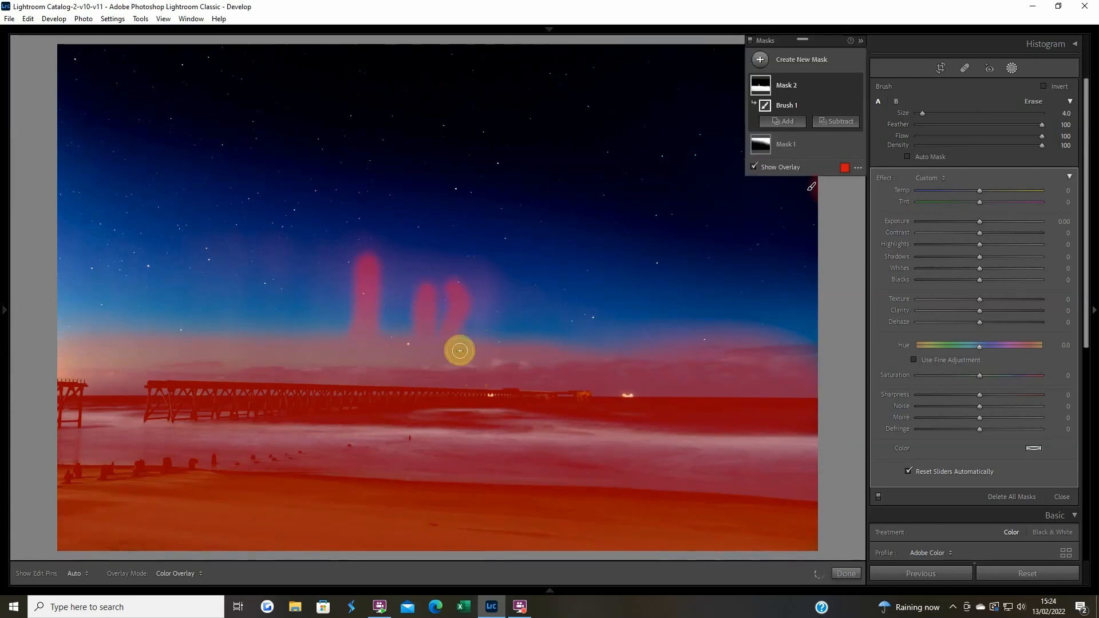
{"action": "left_click_drag", "start_coordinate": [455, 346], "coordinate": [459, 275]}
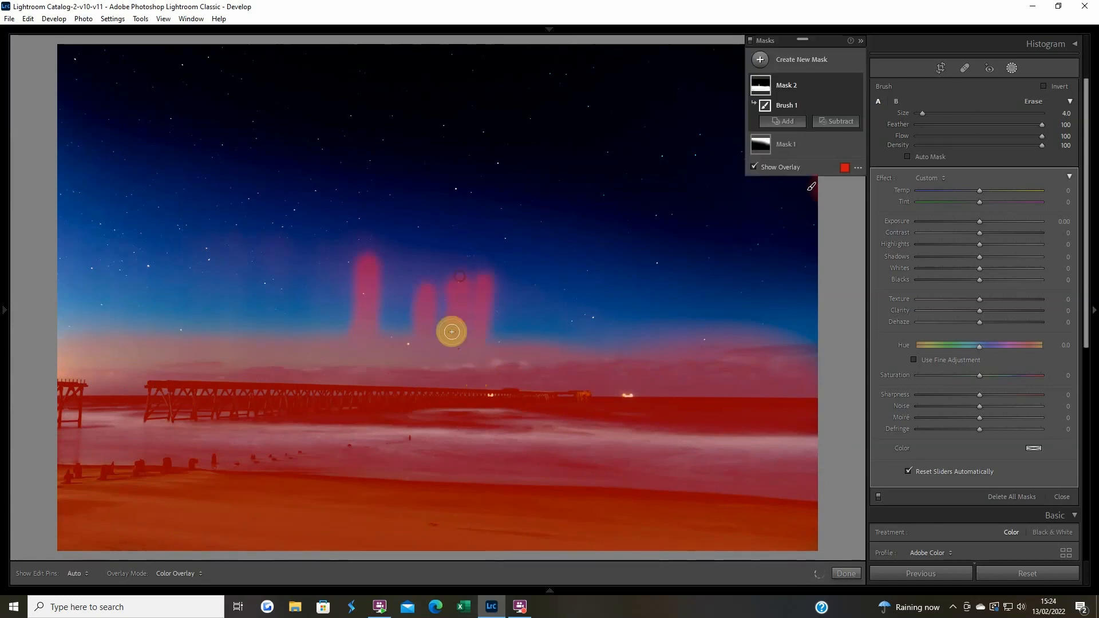
{"action": "left_click_drag", "start_coordinate": [337, 345], "coordinate": [315, 340]}
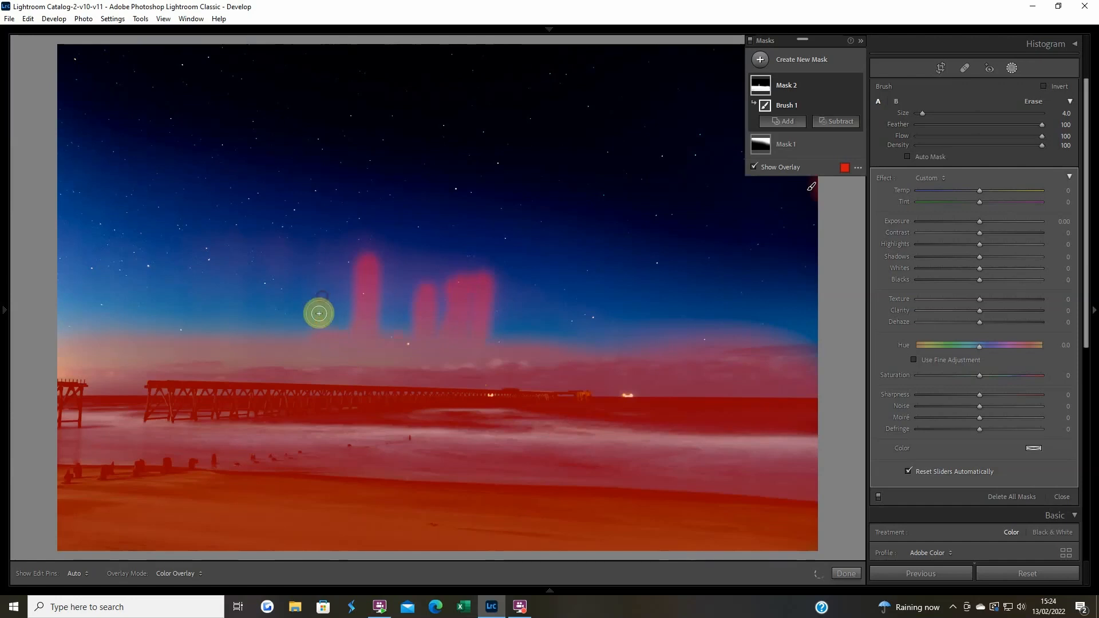
{"action": "mouse_move", "coordinate": [438, 290]}
{"action": "left_mouse_down"}
{"action": "mouse_move", "coordinate": [437, 346]}
{"action": "mouse_move", "coordinate": [438, 303]}
{"action": "left_mouse_up"}
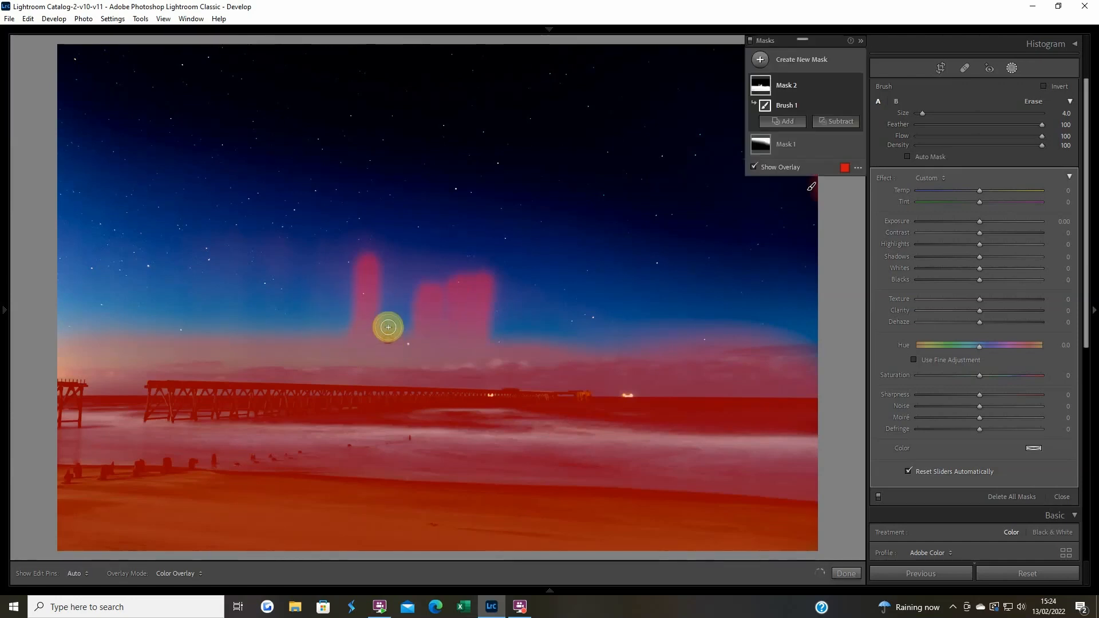
{"action": "mouse_move", "coordinate": [372, 329]}
{"action": "left_mouse_down"}
{"action": "mouse_move", "coordinate": [391, 348]}
{"action": "mouse_move", "coordinate": [400, 322]}
{"action": "mouse_move", "coordinate": [403, 348]}
{"action": "mouse_move", "coordinate": [350, 346]}
{"action": "mouse_move", "coordinate": [346, 317]}
{"action": "mouse_move", "coordinate": [324, 346]}
{"action": "mouse_move", "coordinate": [307, 339]}
{"action": "mouse_move", "coordinate": [309, 307]}
{"action": "mouse_move", "coordinate": [280, 334]}
{"action": "mouse_move", "coordinate": [286, 266]}
{"action": "left_mouse_up"}
{"action": "mouse_move", "coordinate": [240, 336]}
{"action": "left_mouse_down"}
{"action": "mouse_move", "coordinate": [238, 311]}
{"action": "mouse_move", "coordinate": [240, 346]}
{"action": "left_mouse_up"}
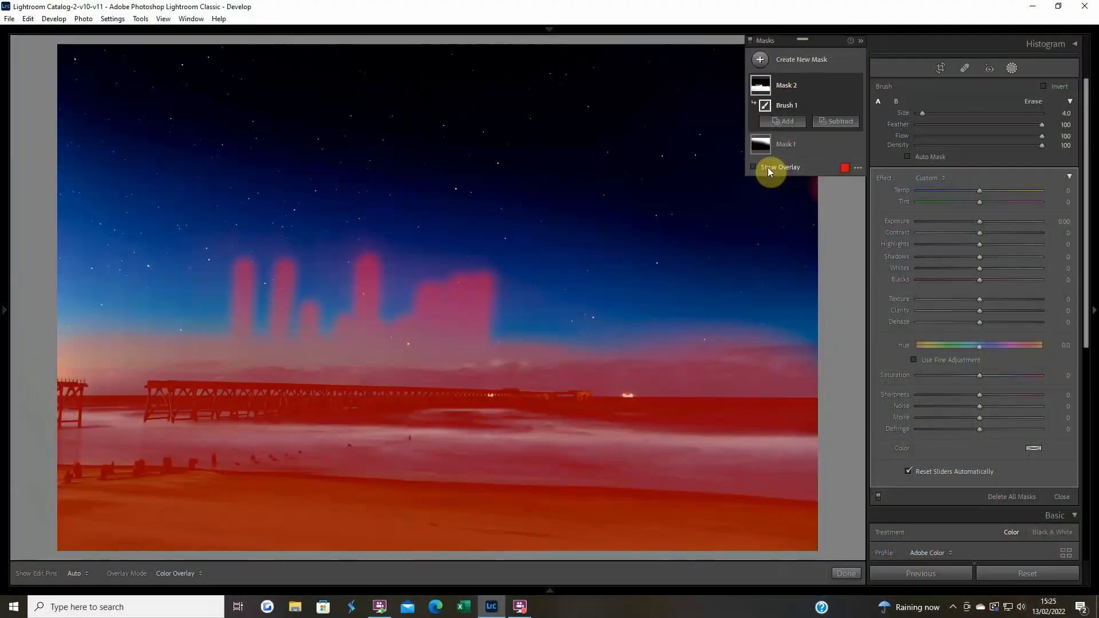
Step: Hide the mask overlay and brighten the masked foreground and aurora beams with Highlights 6 and Whites 14
{"action": "left_click", "coordinate": [768, 167]}
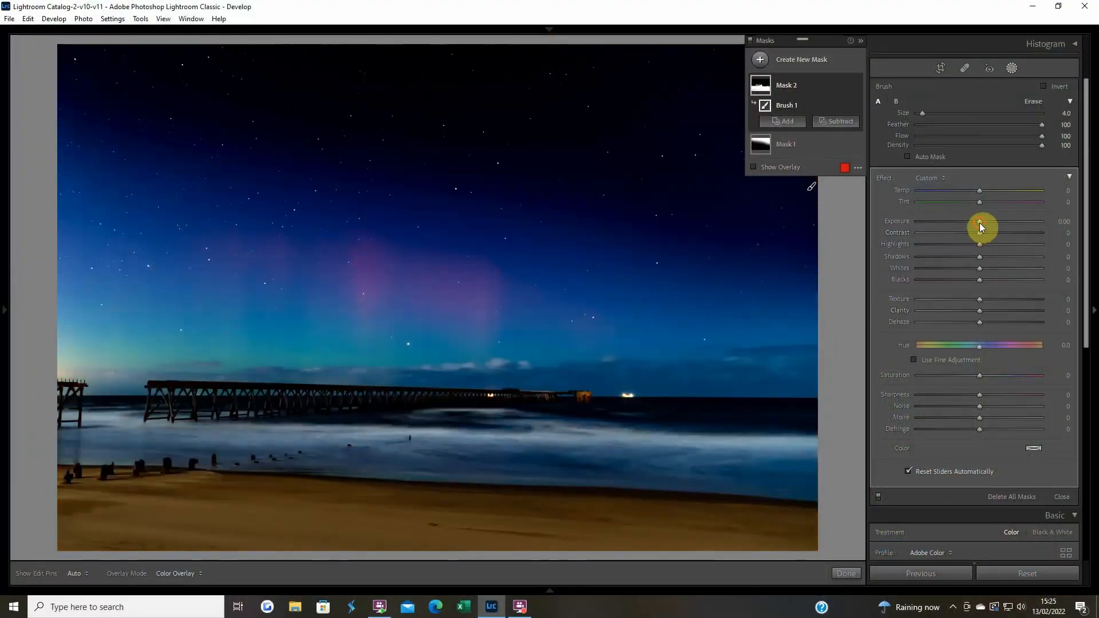
{"action": "left_click", "coordinate": [981, 268]}
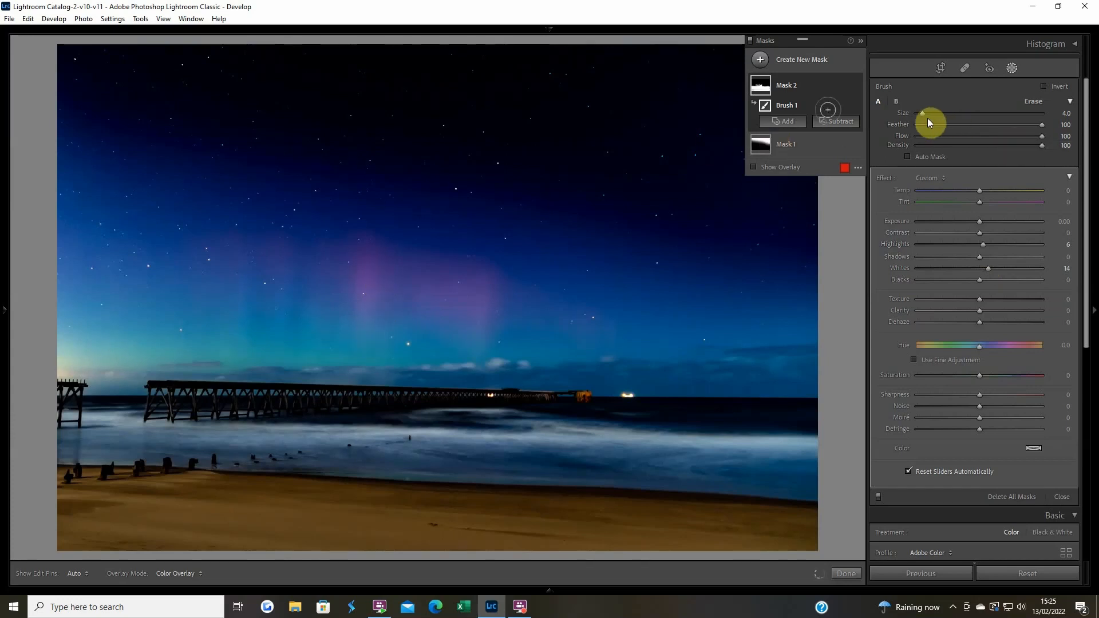
Step: Set the brush size to 6.0, paint over the lower aurora above the pier, and compare the finished photo before and after
{"action": "left_click_drag", "start_coordinate": [923, 116], "coordinate": [925, 115]}
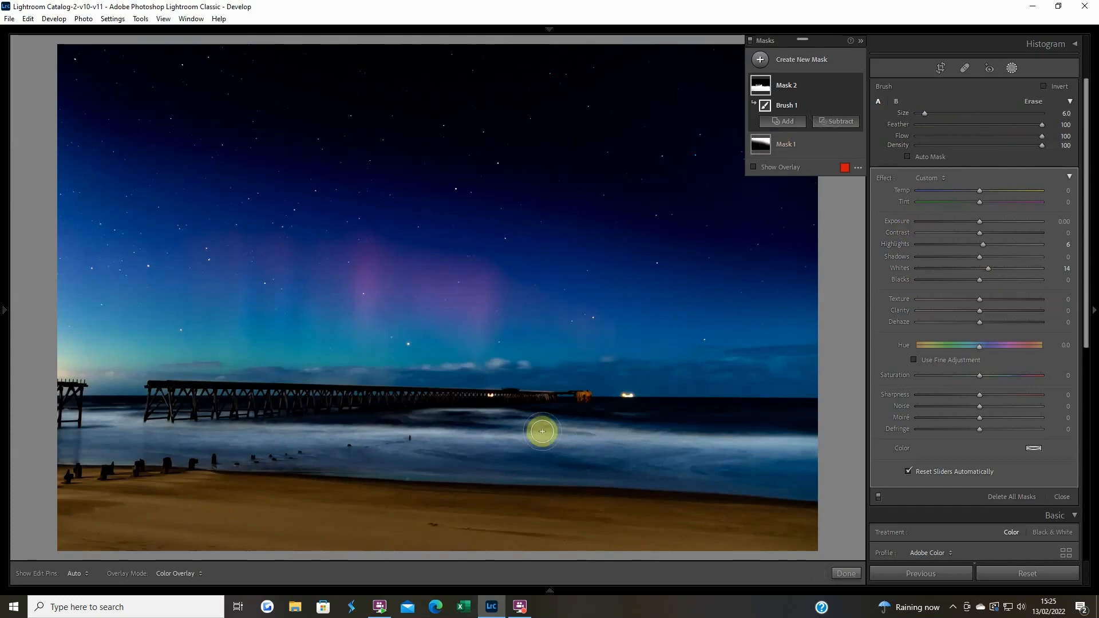
{"action": "mouse_move", "coordinate": [462, 358]}
{"action": "left_mouse_down"}
{"action": "mouse_move", "coordinate": [480, 350]}
{"action": "mouse_move", "coordinate": [538, 368]}
{"action": "mouse_move", "coordinate": [446, 339]}
{"action": "mouse_move", "coordinate": [294, 361]}
{"action": "mouse_move", "coordinate": [285, 346]}
{"action": "mouse_move", "coordinate": [201, 343]}
{"action": "mouse_move", "coordinate": [210, 339]}
{"action": "left_mouse_up"}
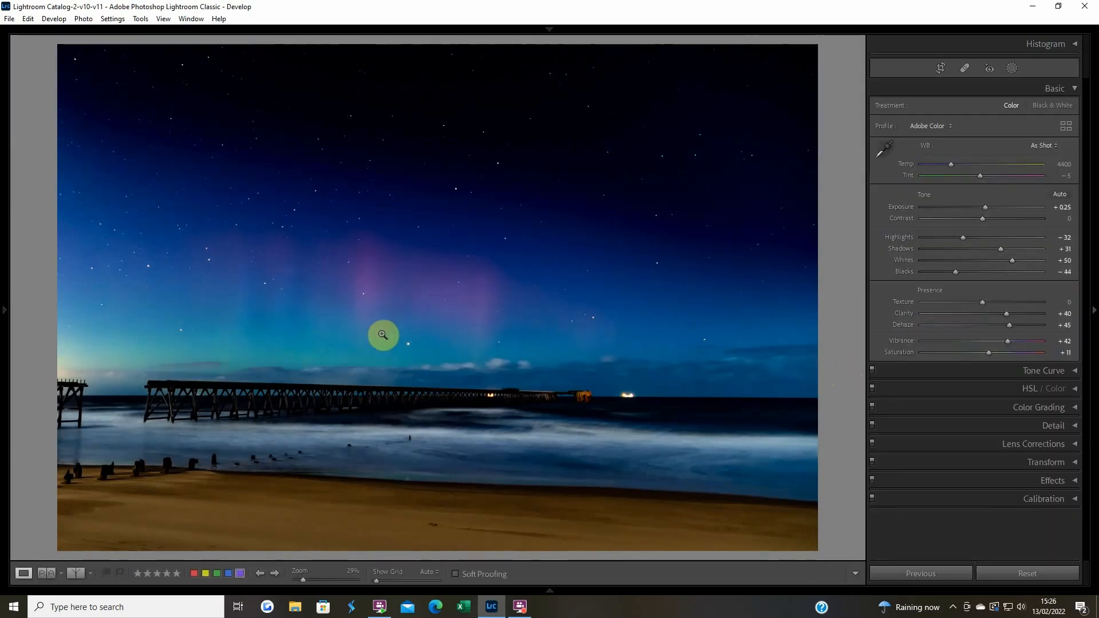
{"action": "key", "text": "y"}
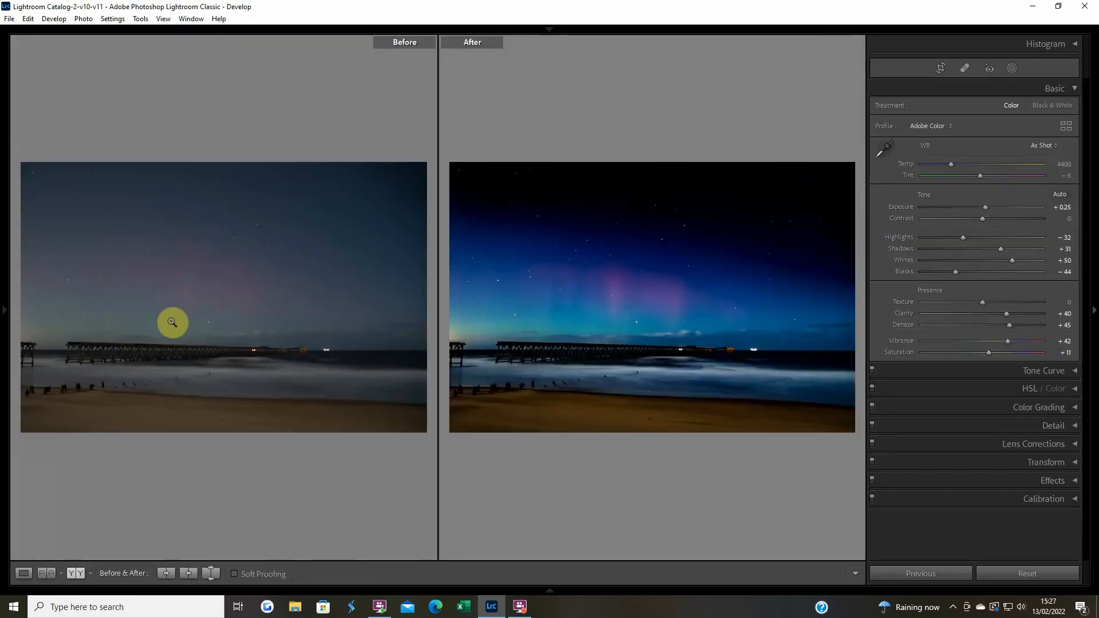